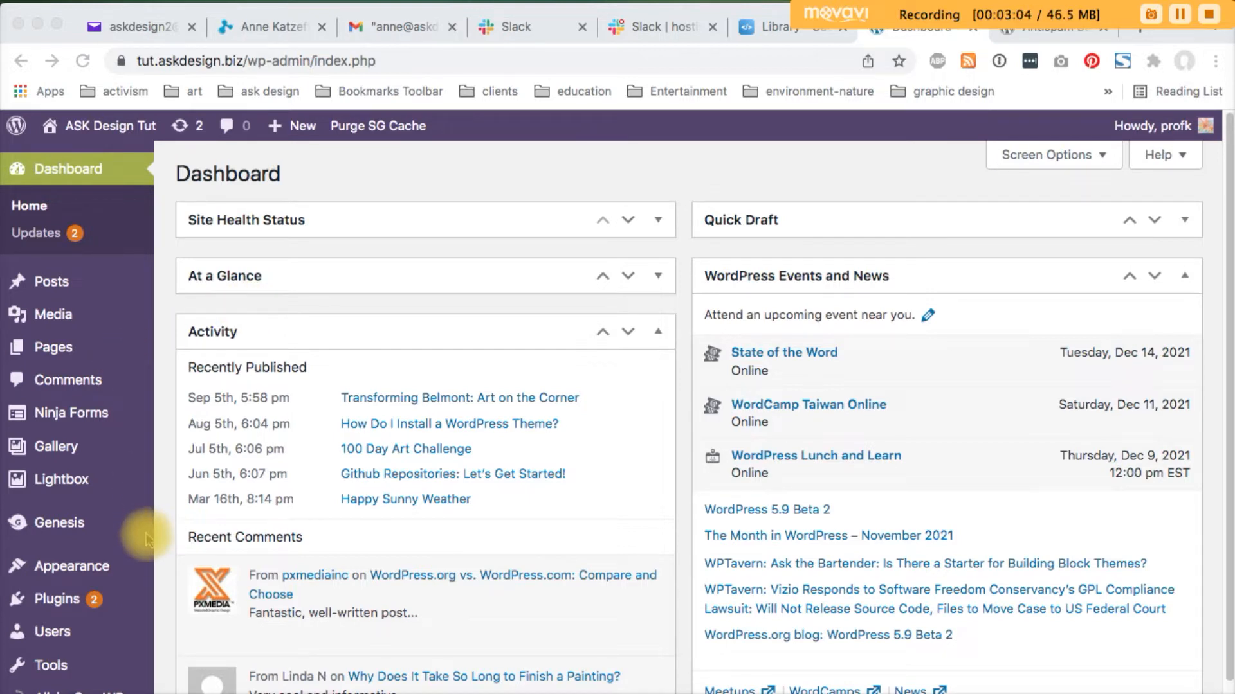
Open WordPress's Add Plugins page through Plugins > Add New in the admin sidebar
{"action": "left_click", "coordinate": [165, 582]}
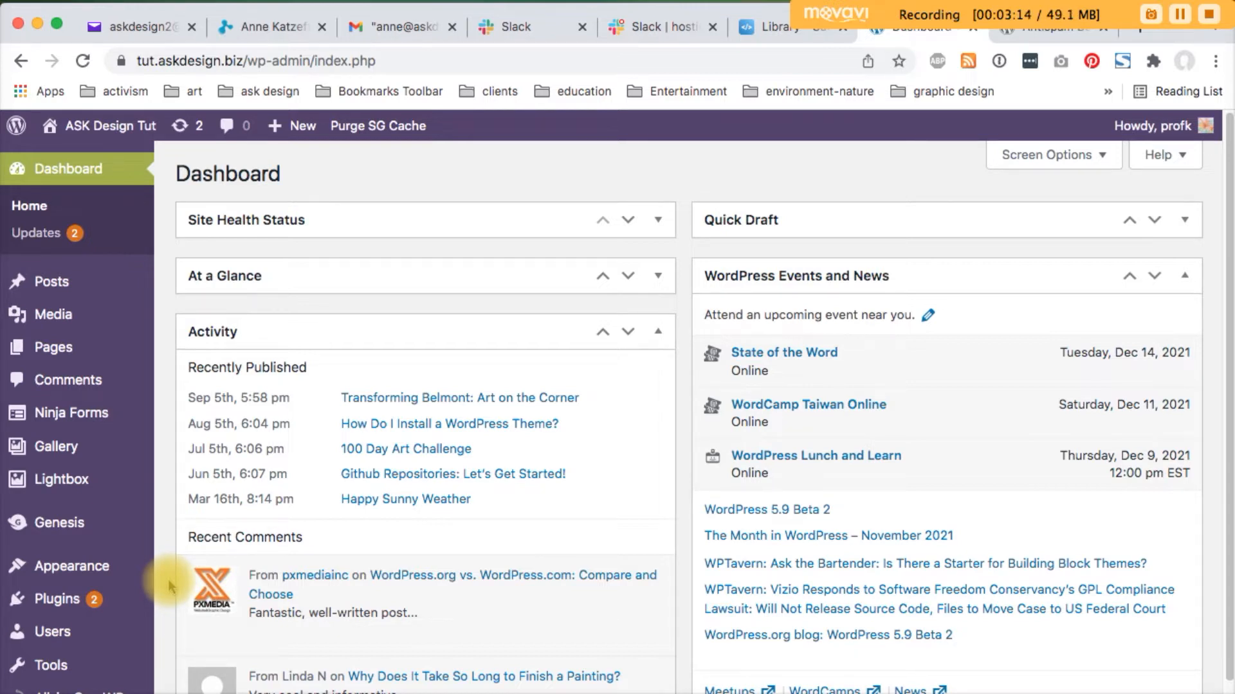
{"action": "mouse_move", "coordinate": [64, 605]}
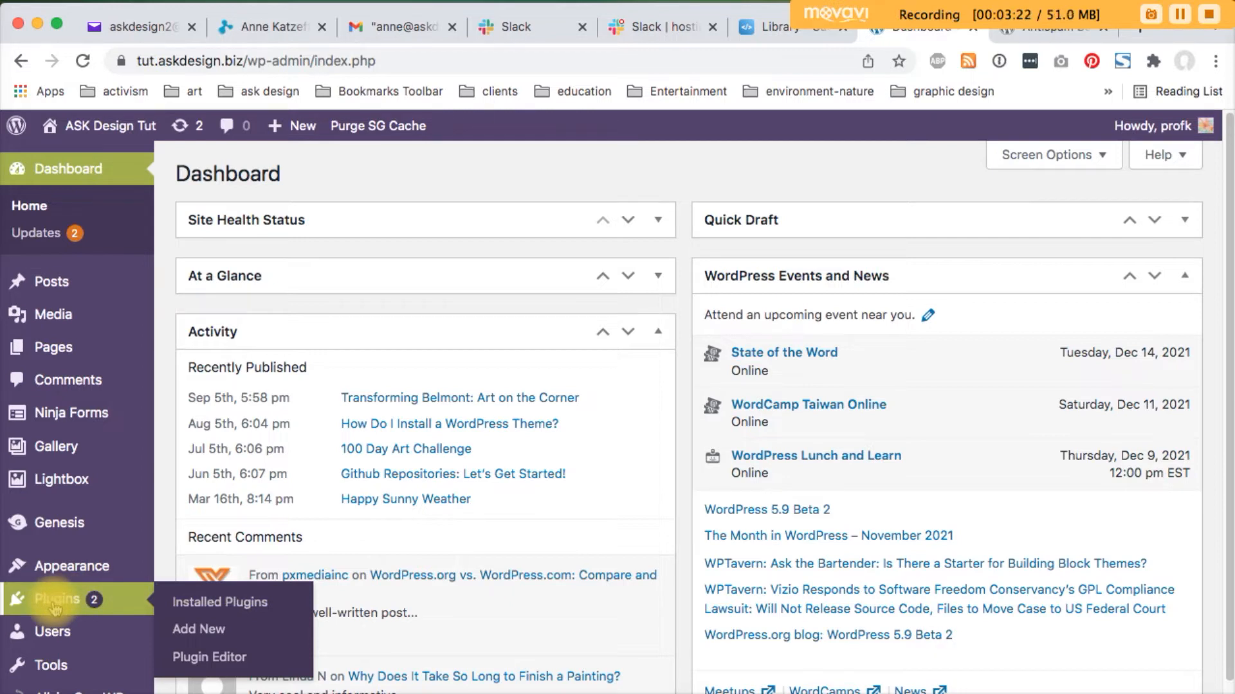
{"action": "left_click", "coordinate": [218, 635]}
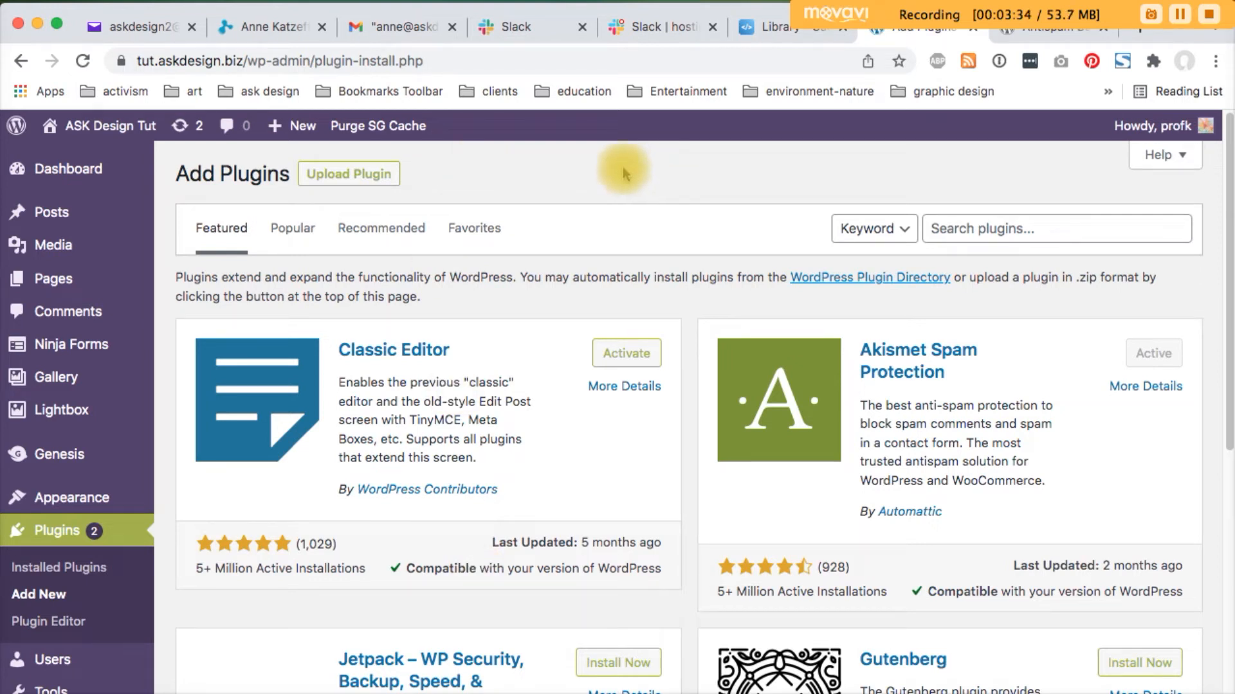
{"action": "left_click", "coordinate": [994, 230]}
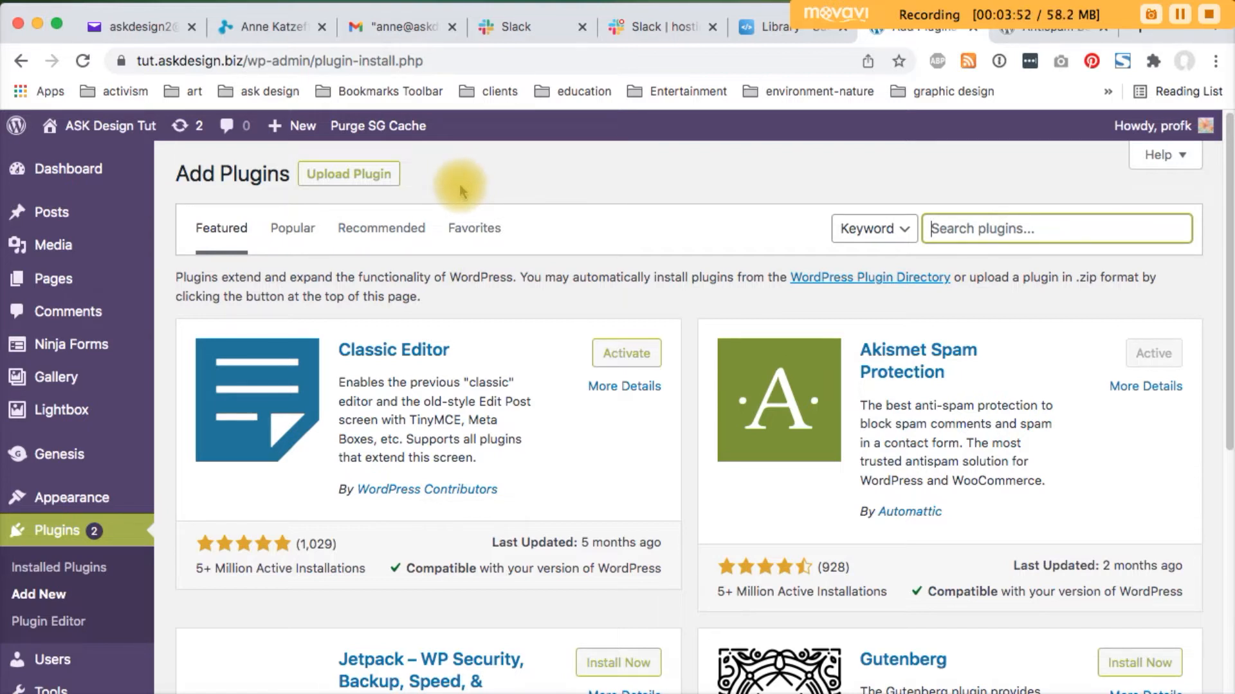
{"action": "left_click", "coordinate": [1180, 15]}
{"action": "left_click", "coordinate": [1180, 15]}
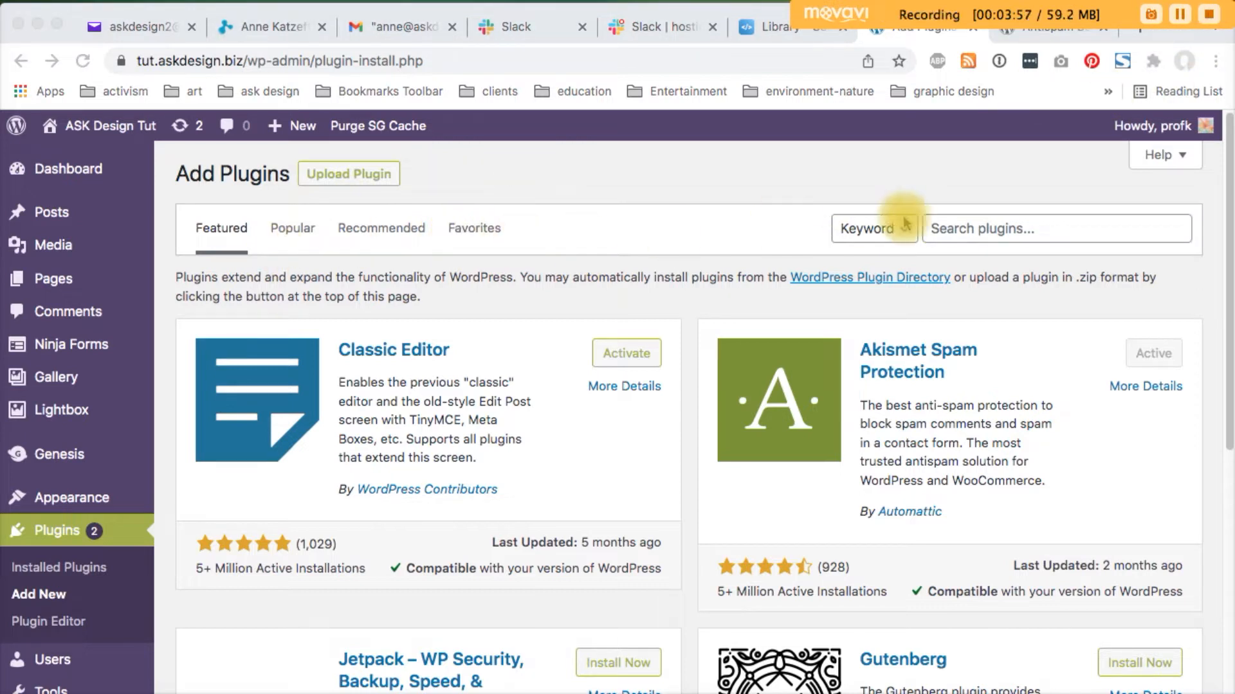
{"action": "left_click", "coordinate": [1034, 231]}
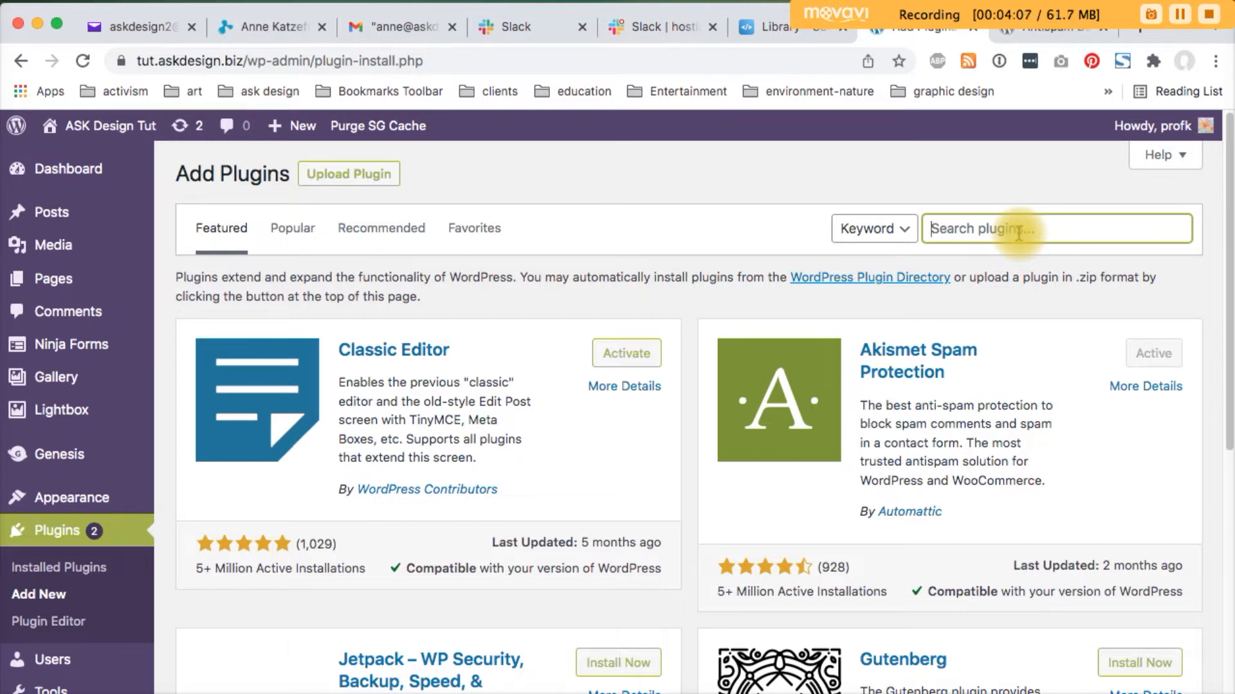
Search the plugin directory for 'antispam', then install and activate Antispam Bee
{"action": "type", "text": "antispam"}
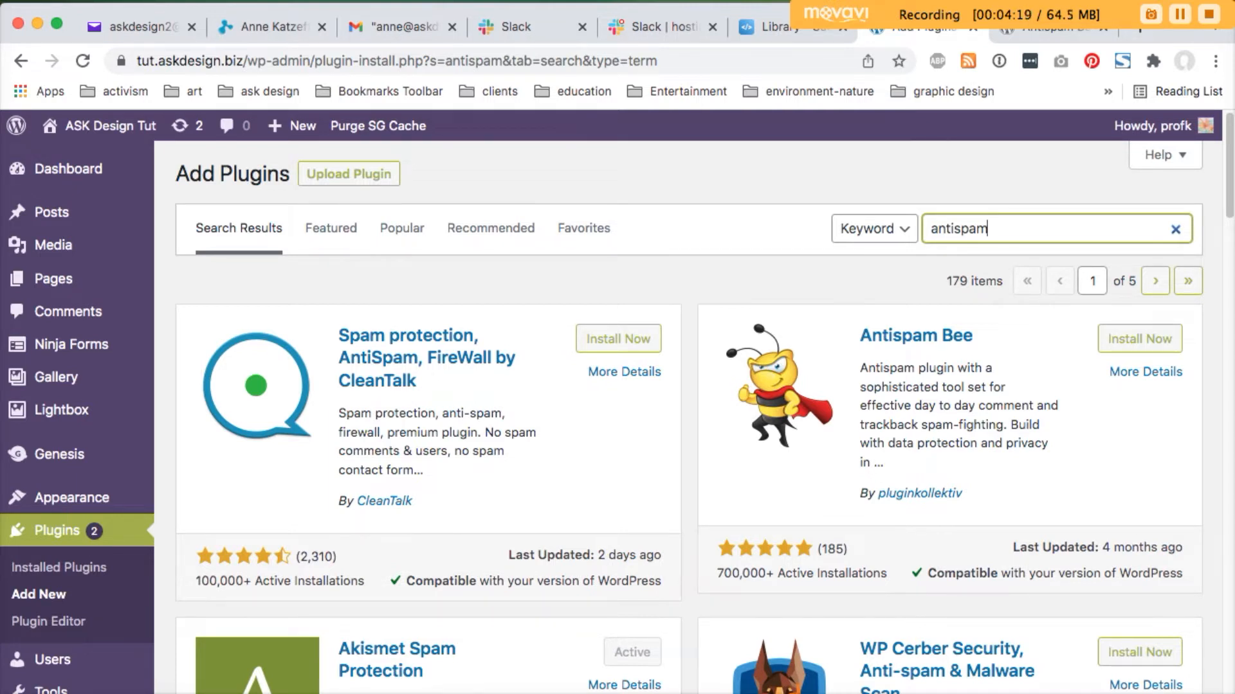
{"action": "left_click", "coordinate": [752, 271]}
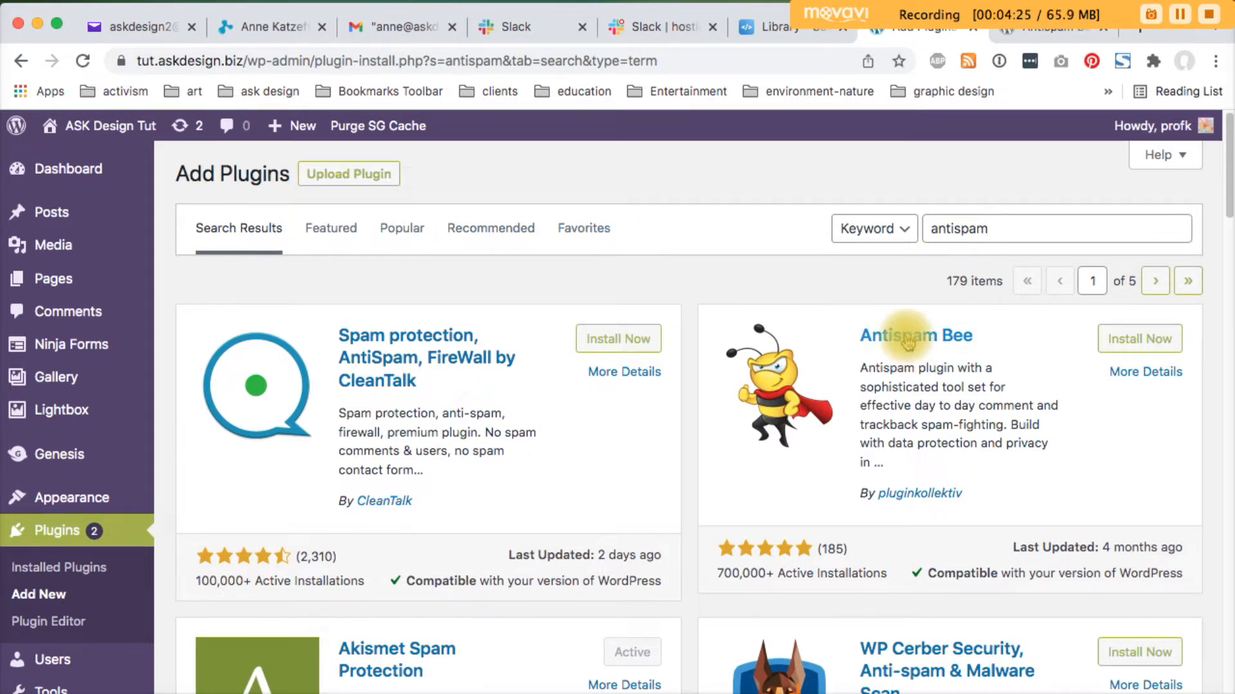
{"action": "left_click", "coordinate": [1148, 344]}
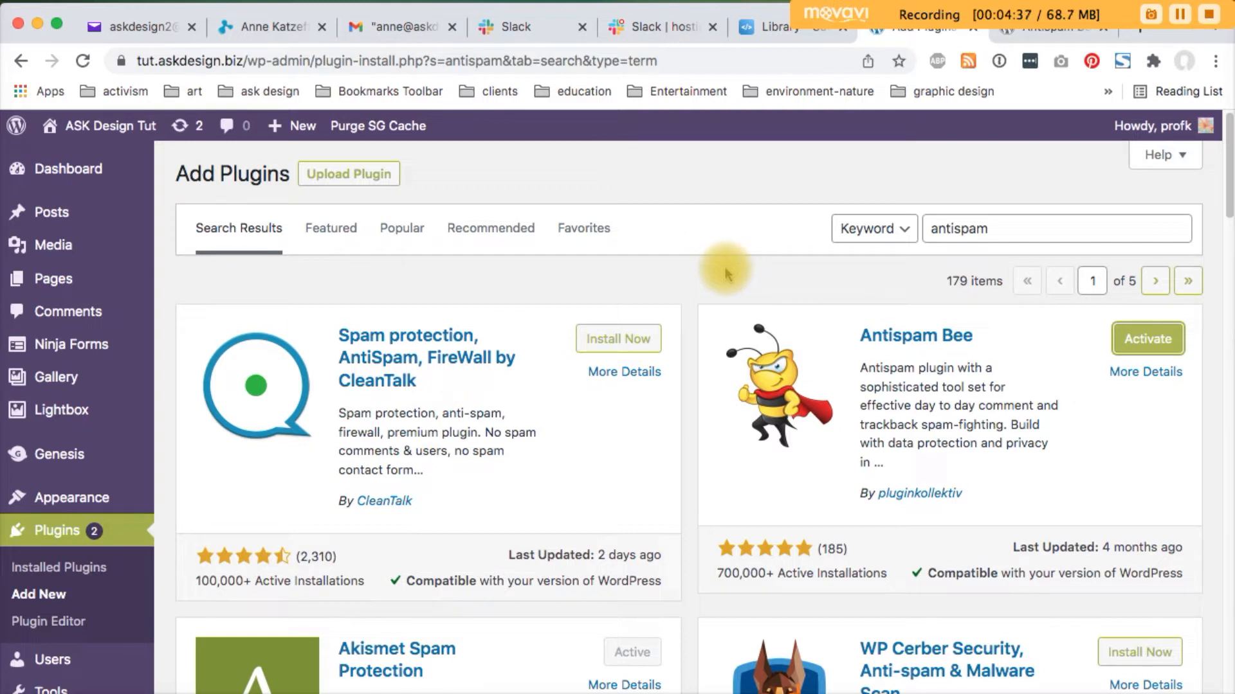
{"action": "left_click", "coordinate": [1132, 353]}
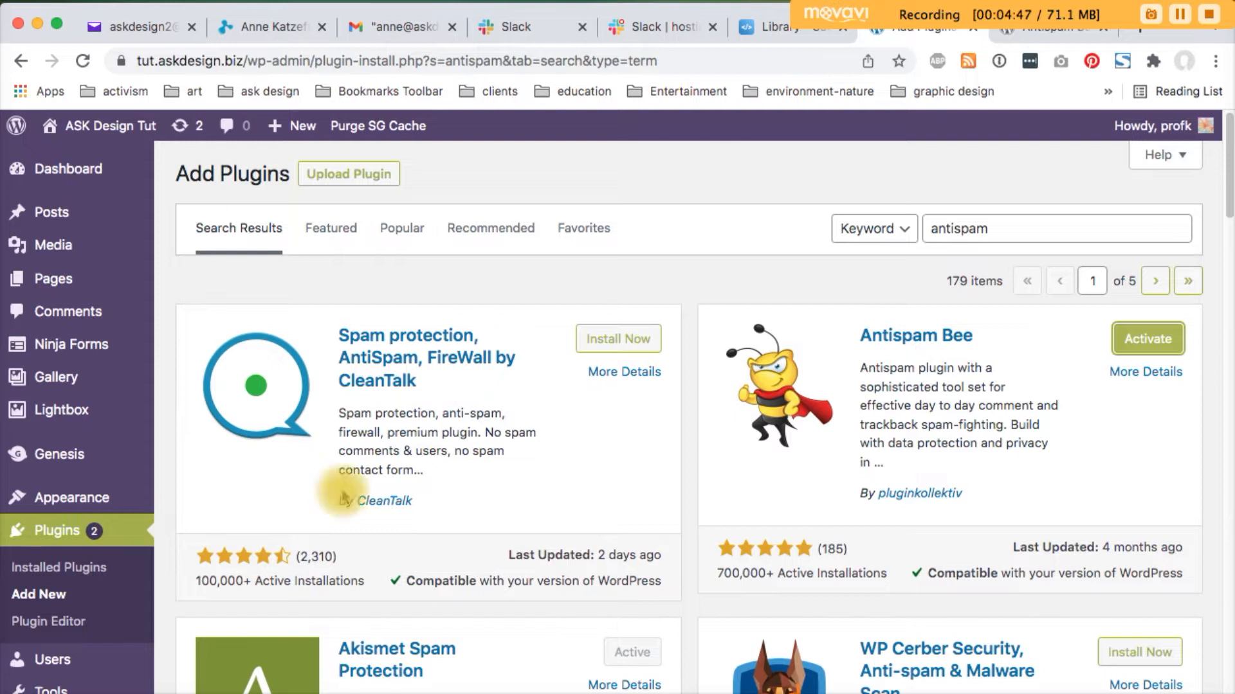
{"action": "left_click", "coordinate": [1145, 341]}
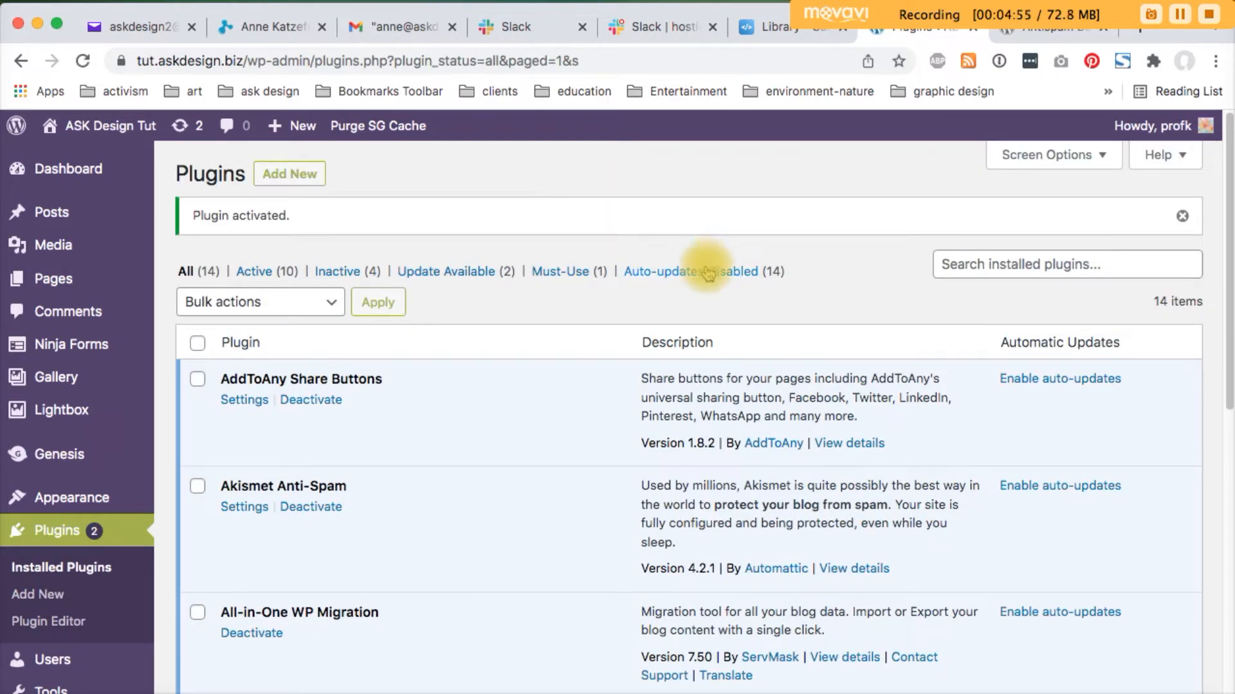
Confirm Antispam Bee is active in Installed Plugins, then return to Add Plugins
{"action": "scroll", "coordinate": [694, 301], "scroll_direction": "down", "scroll_amount": 2}
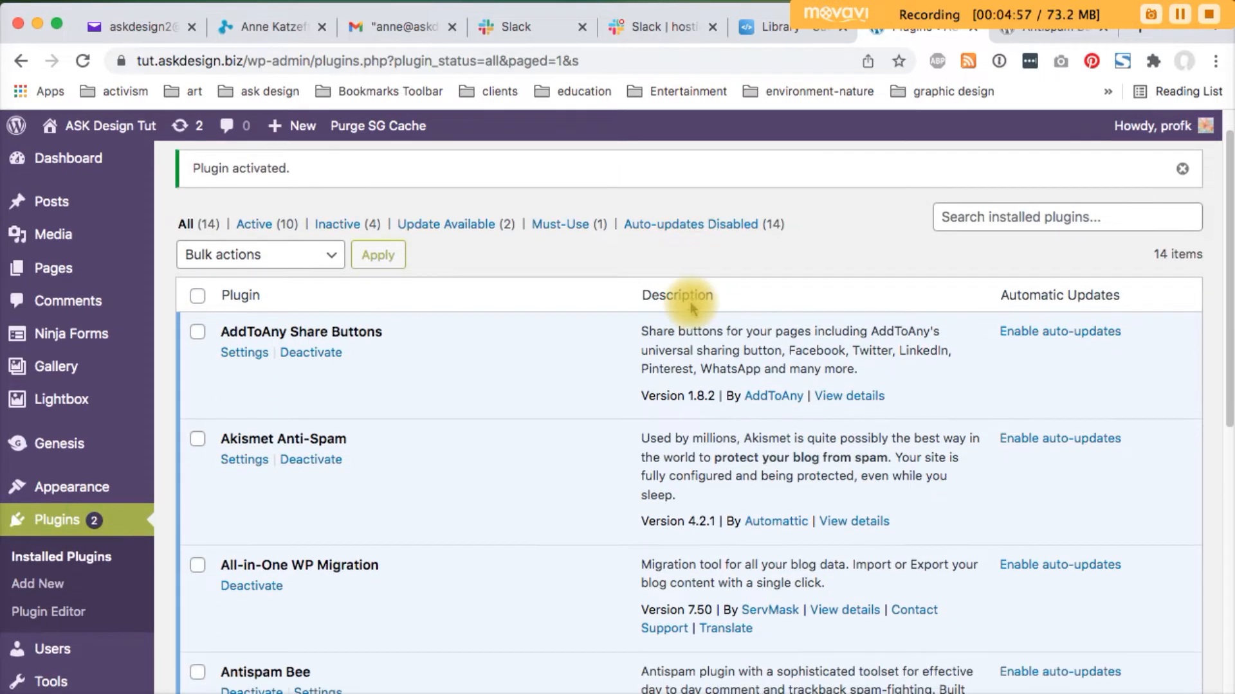
{"action": "scroll", "coordinate": [691, 302], "scroll_direction": "up", "scroll_amount": 2}
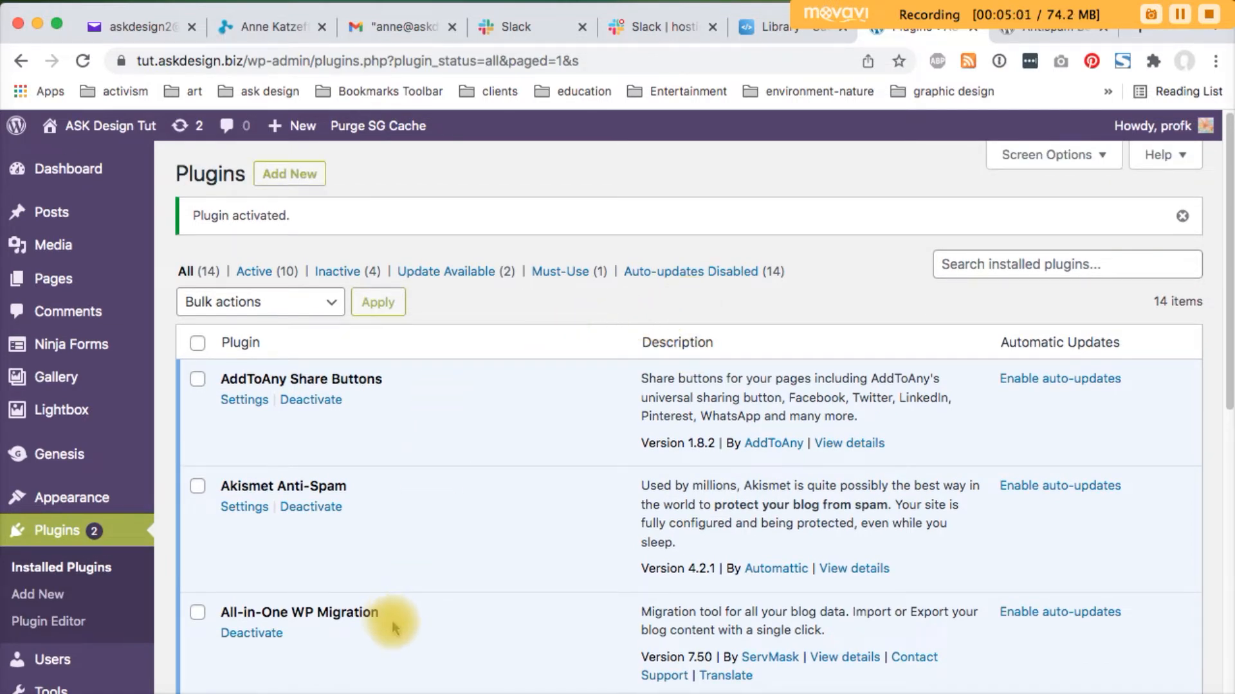
{"action": "scroll", "coordinate": [473, 658], "scroll_direction": "down", "scroll_amount": 1}
{"action": "scroll", "coordinate": [473, 659], "scroll_direction": "down", "scroll_amount": 5}
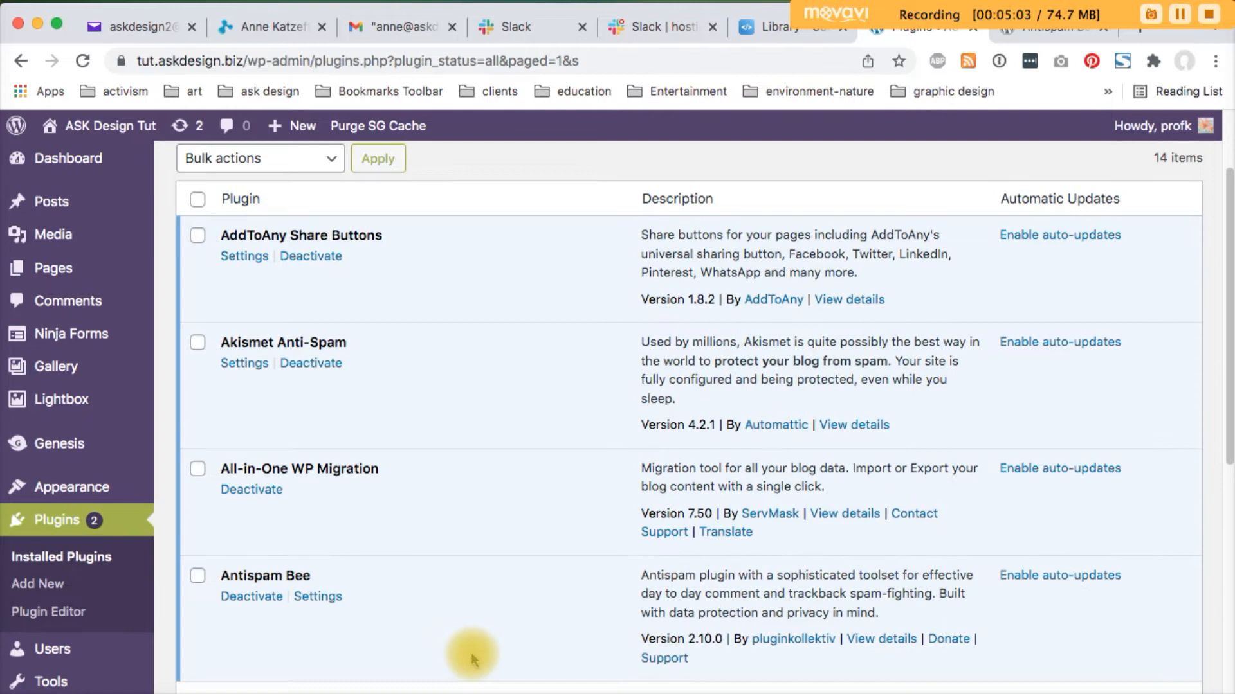
{"action": "scroll", "coordinate": [473, 658], "scroll_direction": "down", "scroll_amount": 1}
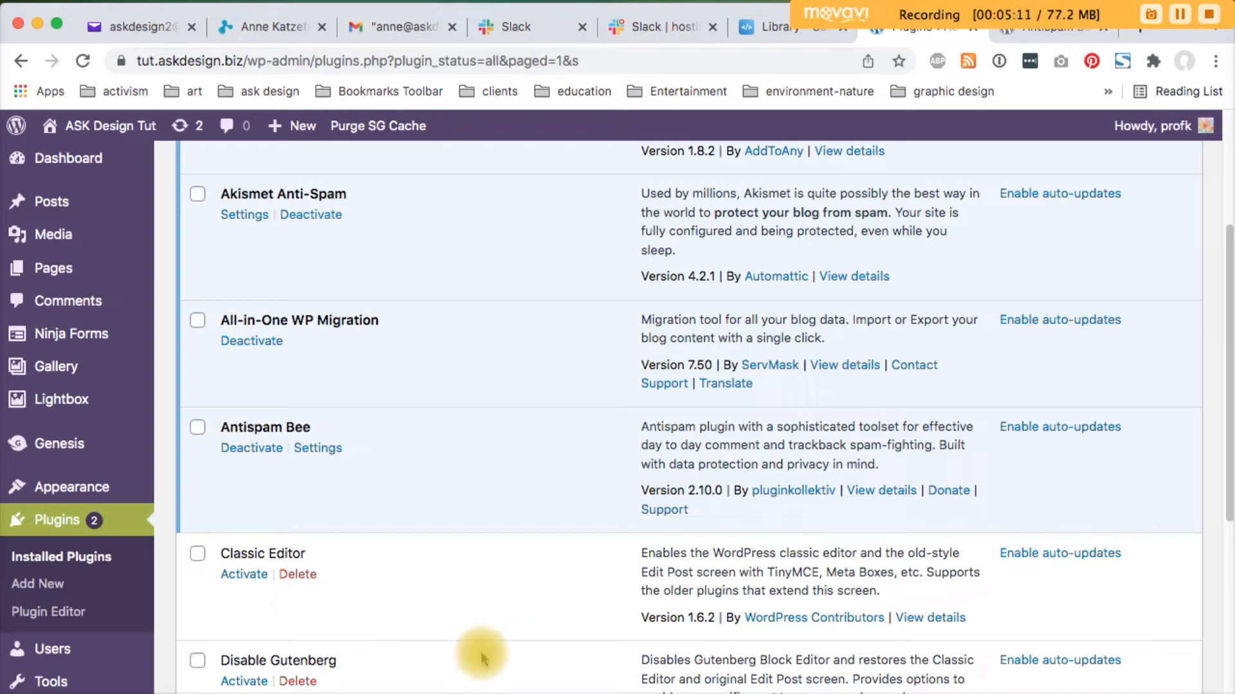
{"action": "left_click", "coordinate": [1180, 14]}
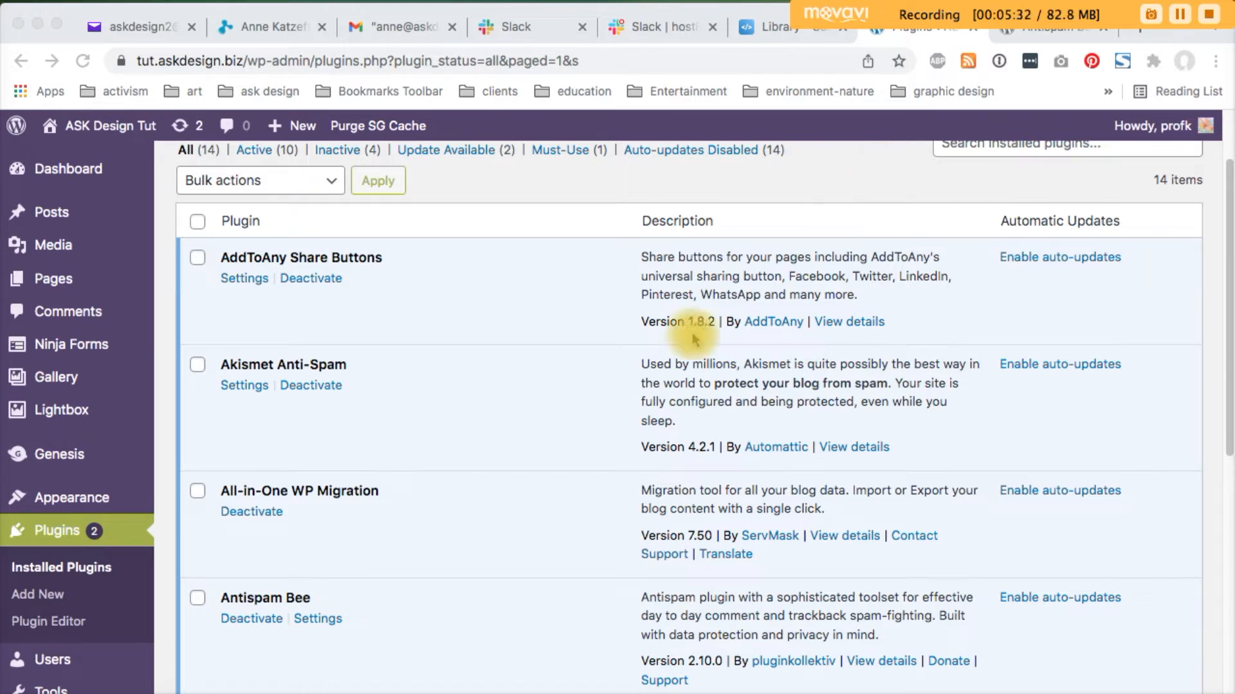
{"action": "left_click", "coordinate": [38, 598]}
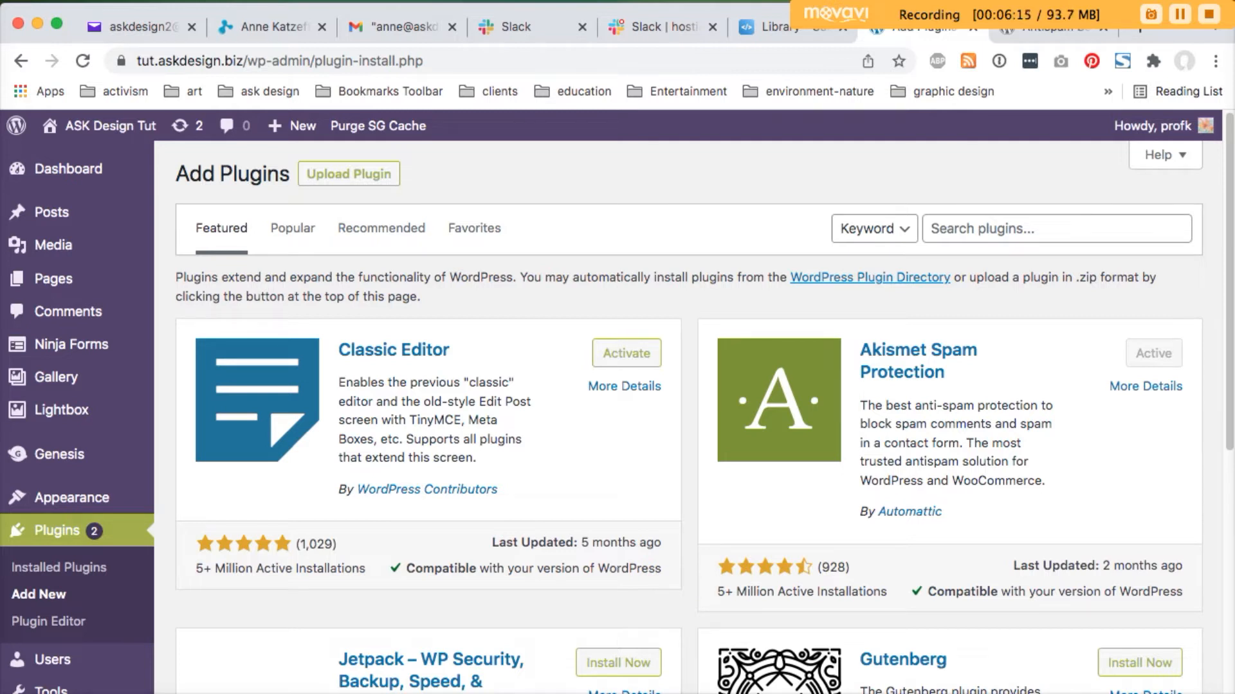
Show the Upload Plugin form for installing a plugin from a .zip file
{"action": "left_click", "coordinate": [1177, 14]}
{"action": "left_click", "coordinate": [538, 177]}
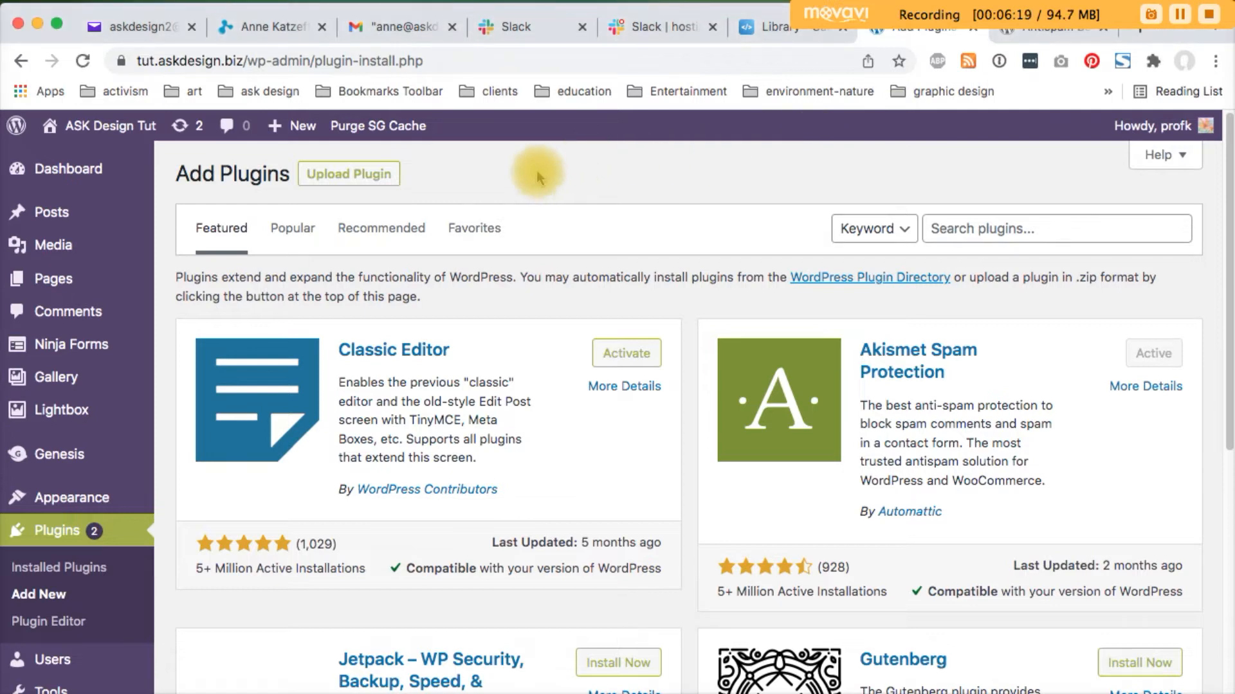
{"action": "left_click", "coordinate": [360, 181]}
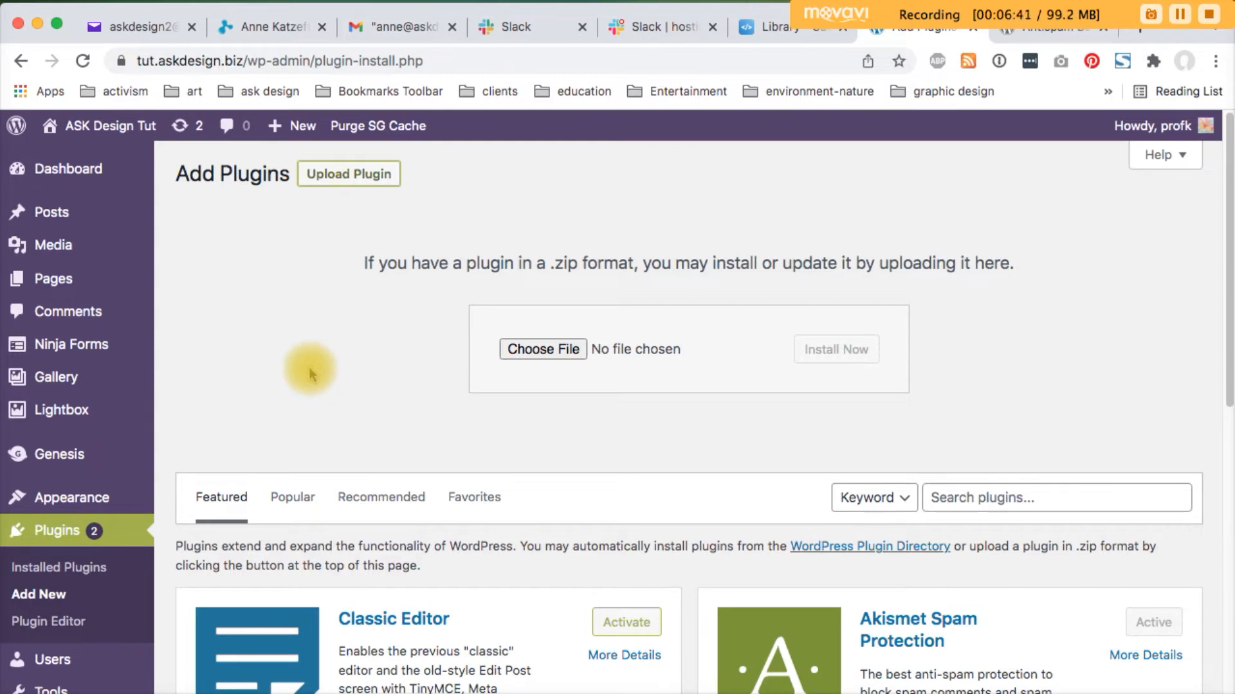
Upload and install backupbuddy-8.7.4.0.zip as a new plugin
{"action": "left_click", "coordinate": [1180, 13]}
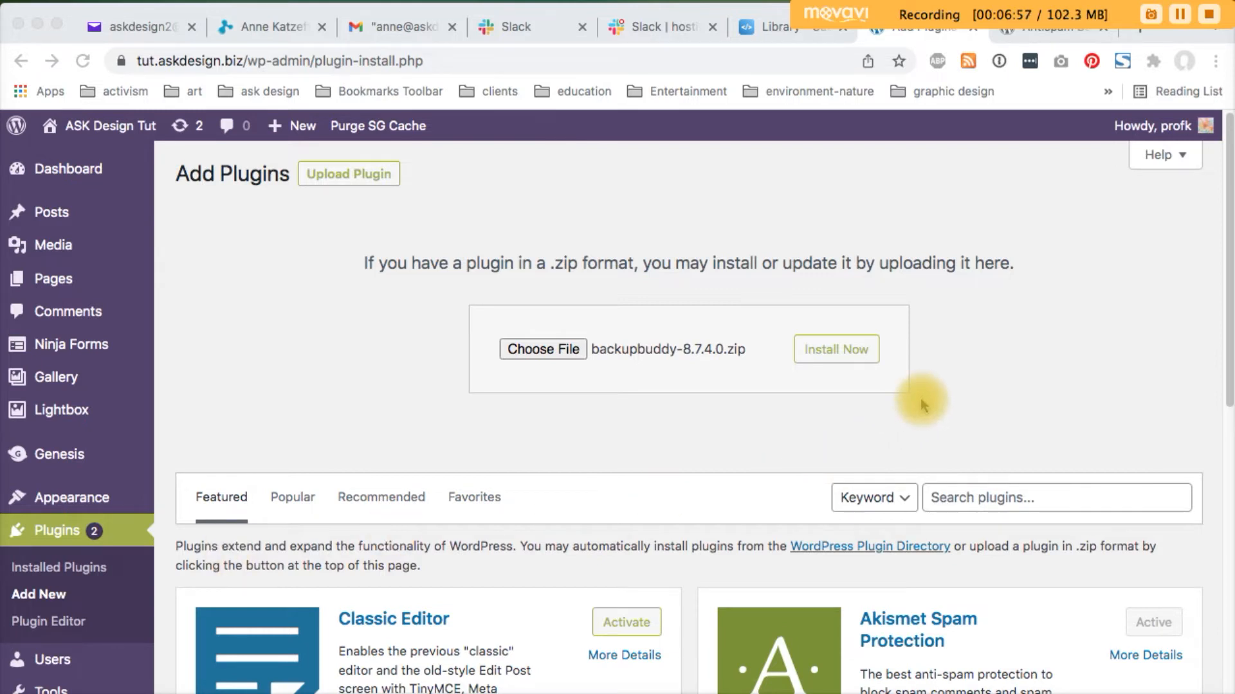
{"action": "left_click", "coordinate": [896, 353]}
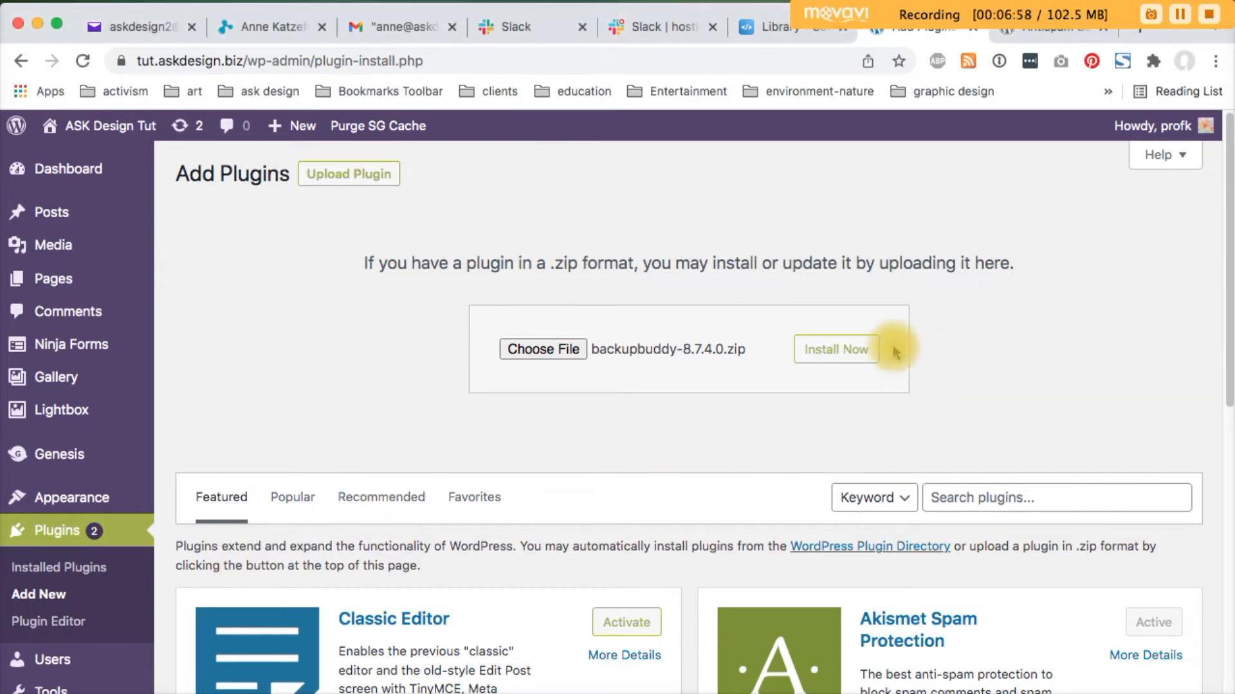
{"action": "left_click", "coordinate": [833, 357]}
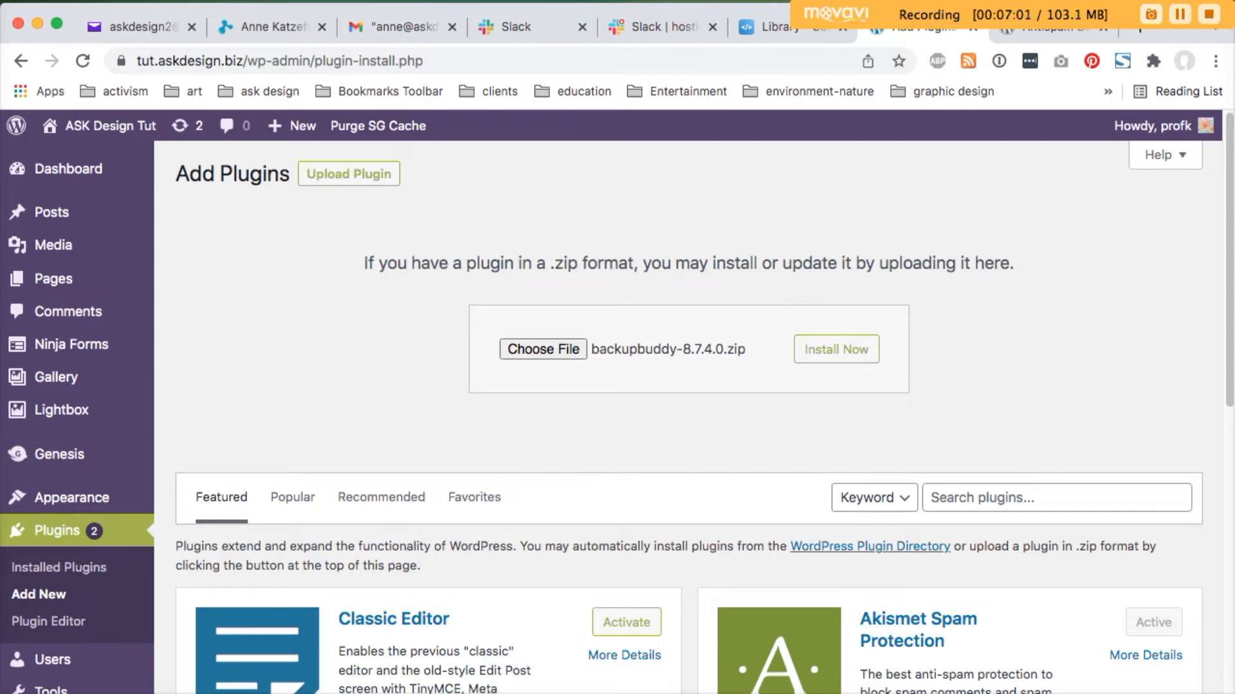
{"action": "left_click", "coordinate": [813, 357]}
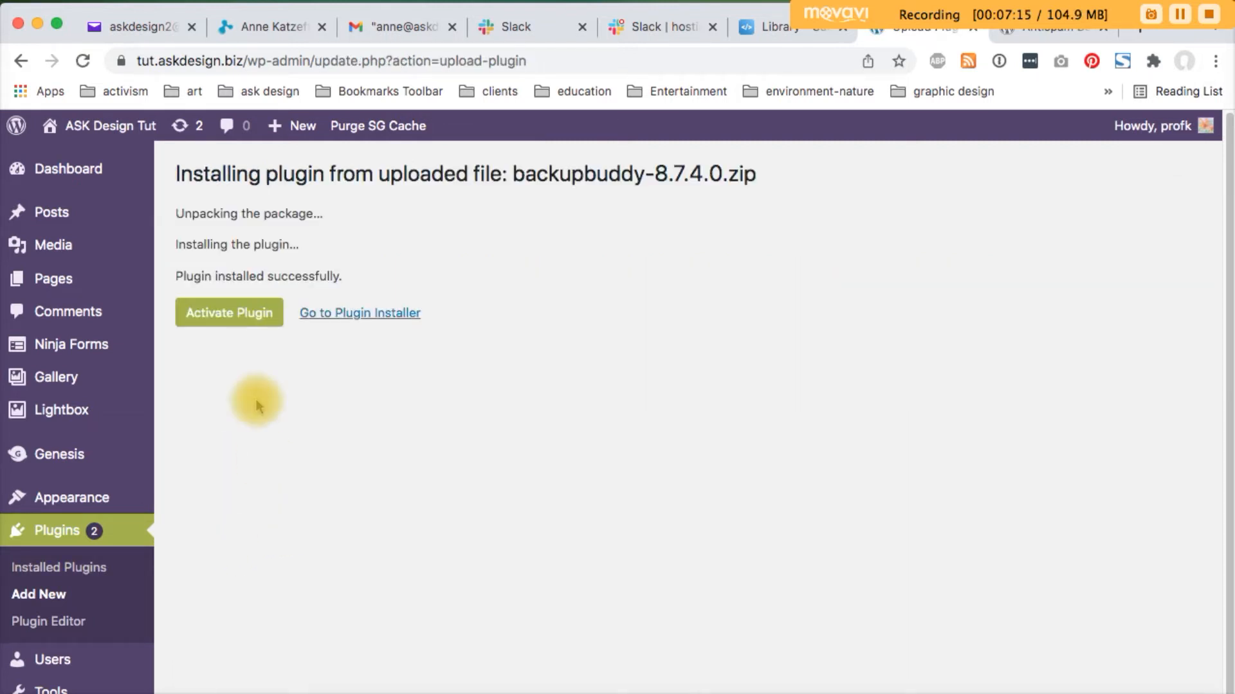
Activate the freshly installed BackupBuddy plugin
{"action": "left_click", "coordinate": [233, 315]}
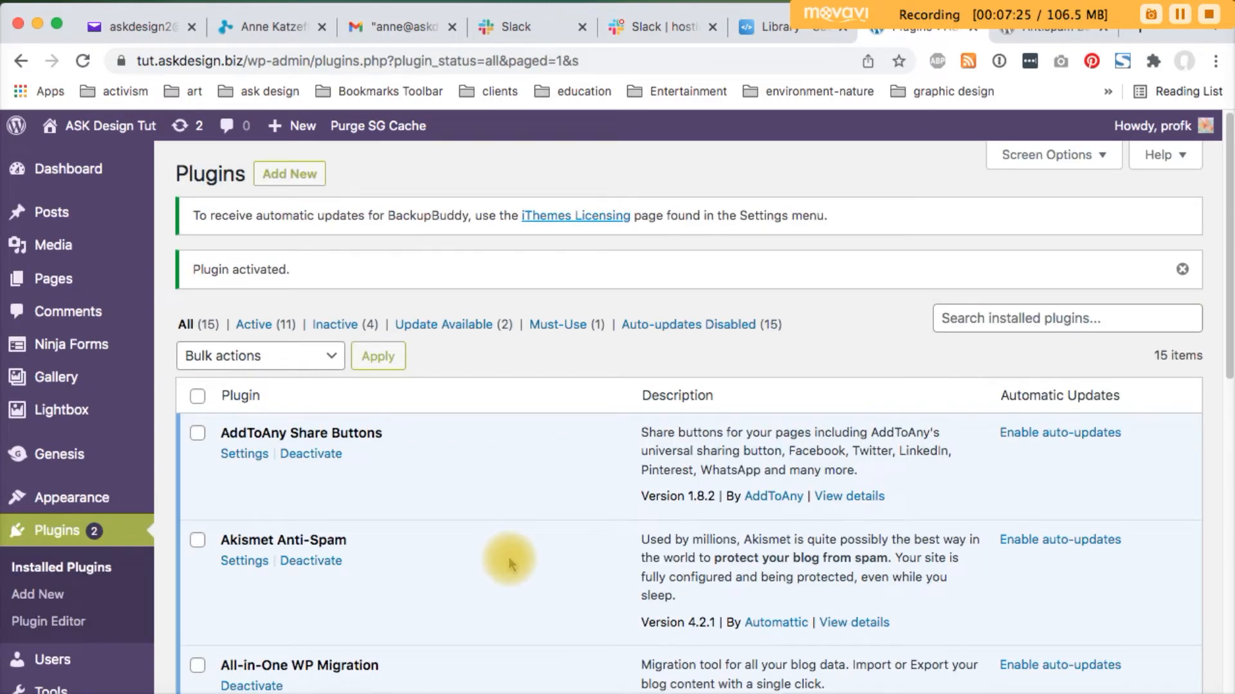
{"action": "scroll", "coordinate": [505, 561], "scroll_direction": "down", "scroll_amount": 2}
{"action": "scroll", "coordinate": [504, 560], "scroll_direction": "down", "scroll_amount": 5}
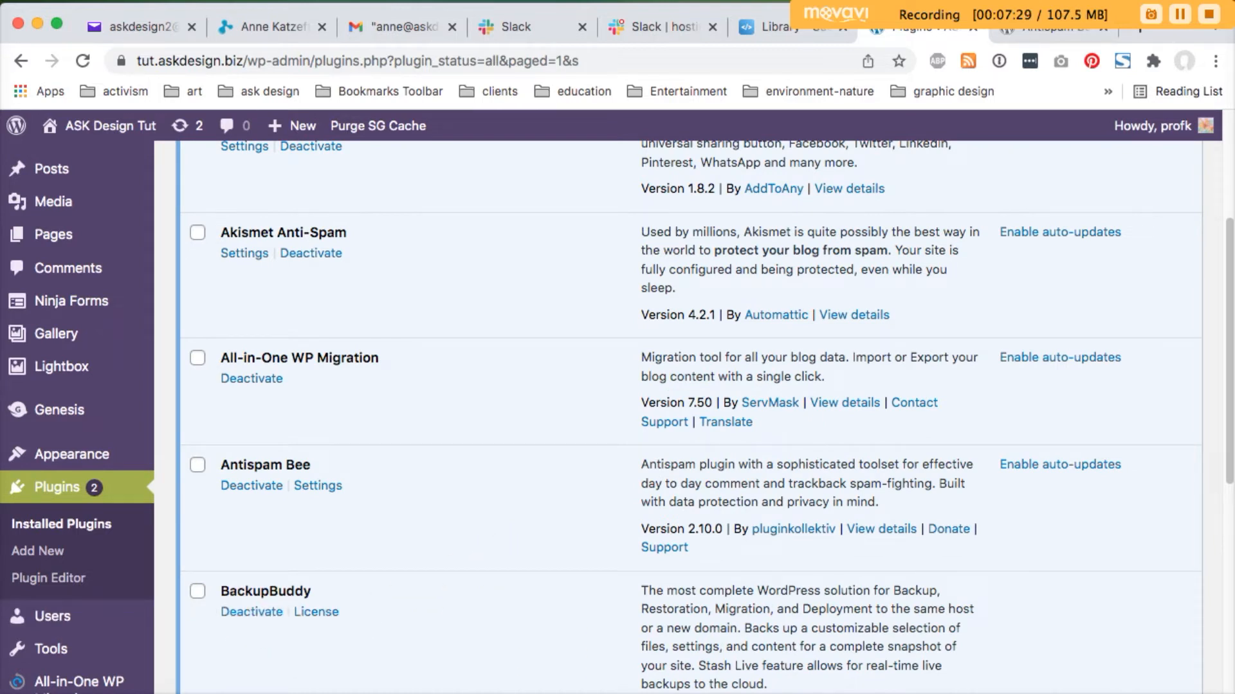
Bring up the WordPress.org Plugins directory page in the browser
{"action": "left_click", "coordinate": [1180, 14]}
{"action": "left_click", "coordinate": [1180, 14]}
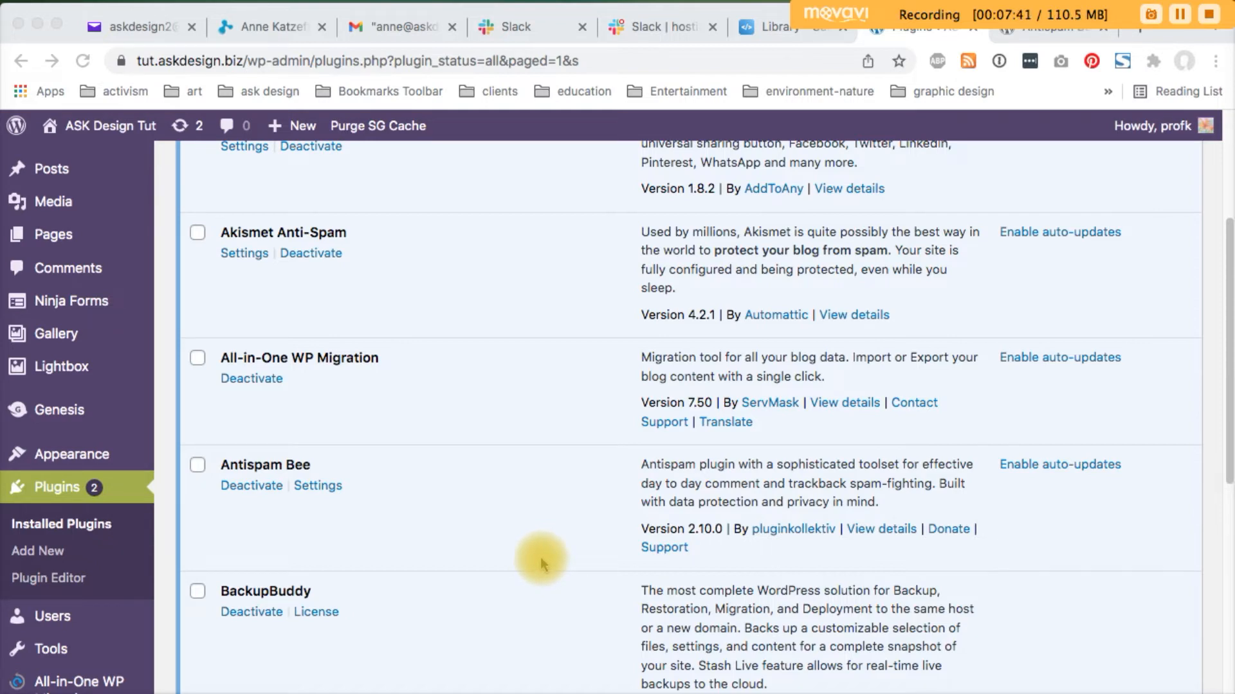
{"action": "scroll", "coordinate": [537, 560], "scroll_direction": "down", "scroll_amount": 5}
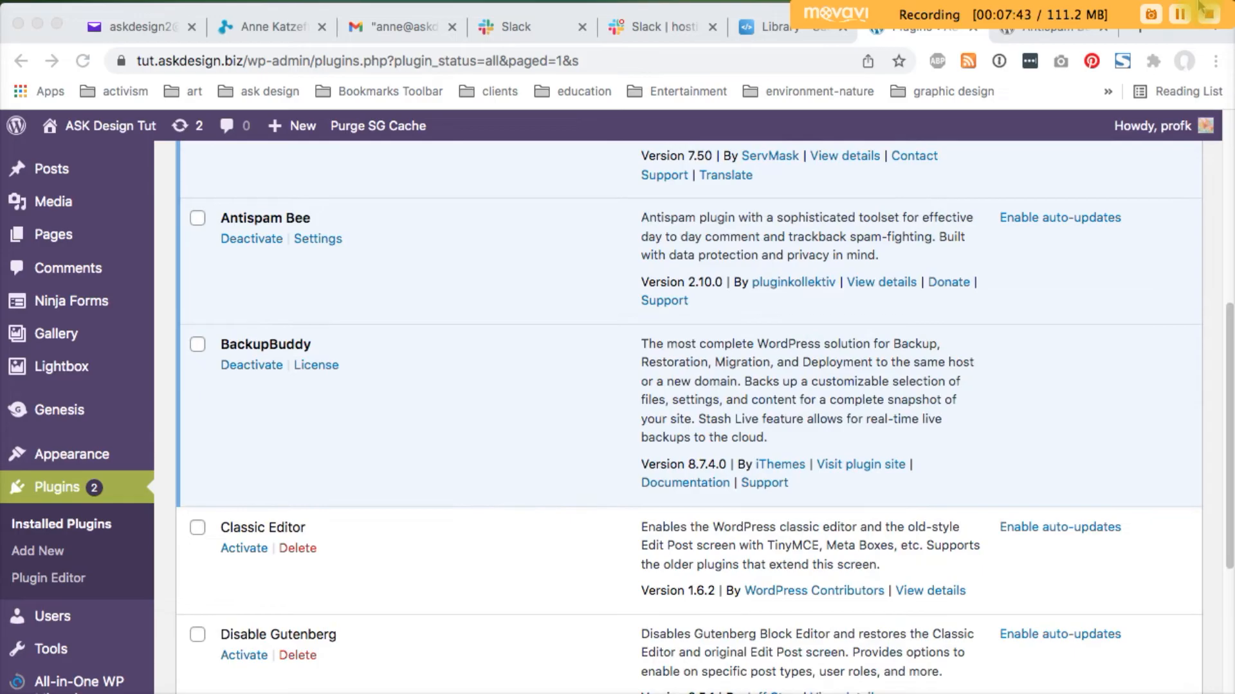
{"action": "left_click", "coordinate": [1180, 14]}
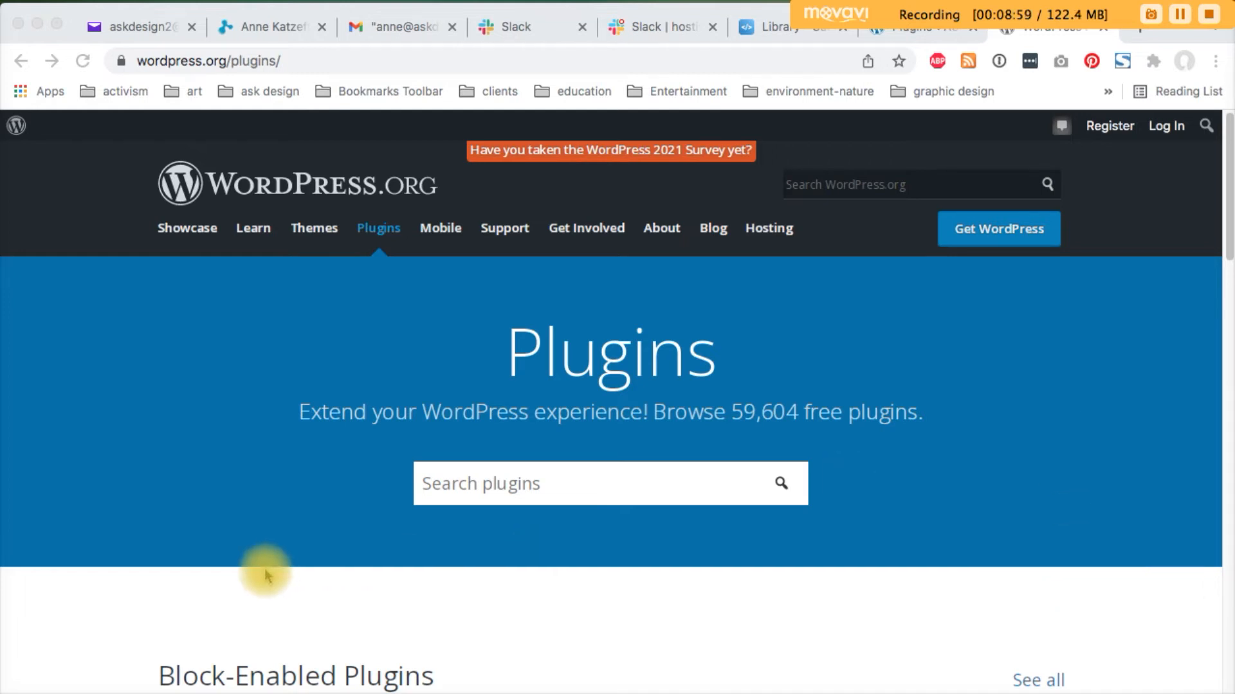
Search the WordPress.org plugin directory for 'antispam'
{"action": "left_click", "coordinate": [330, 57]}
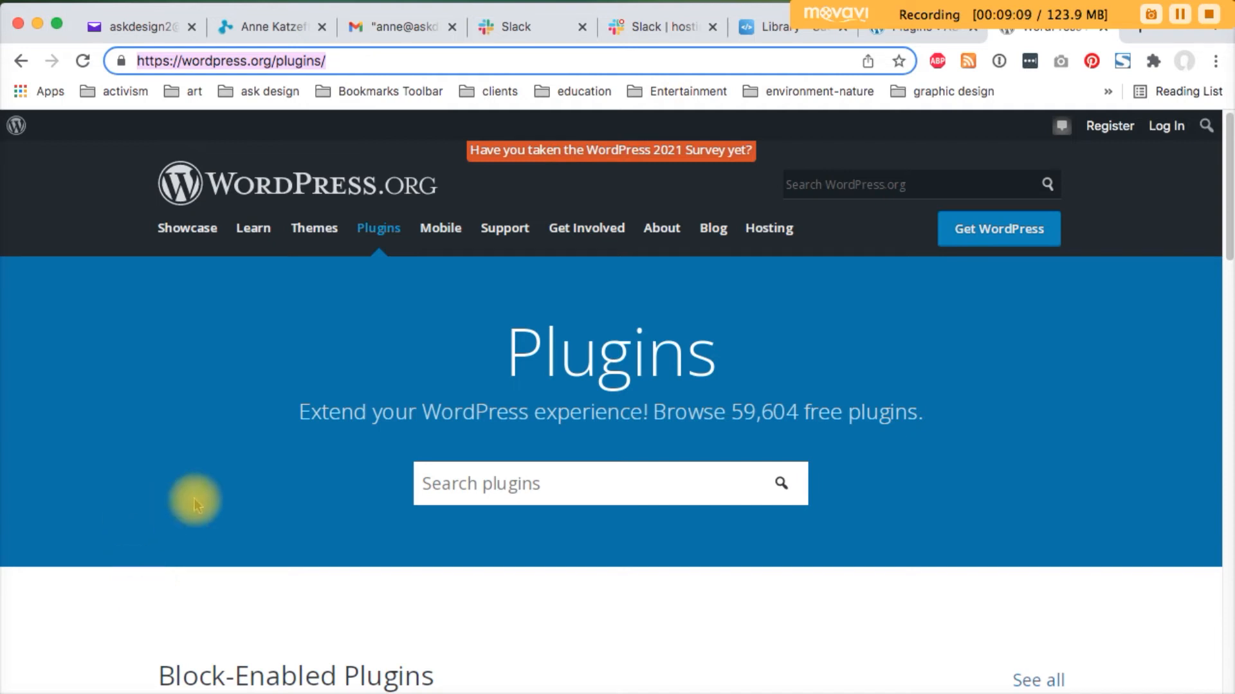
{"action": "left_click", "coordinate": [531, 484]}
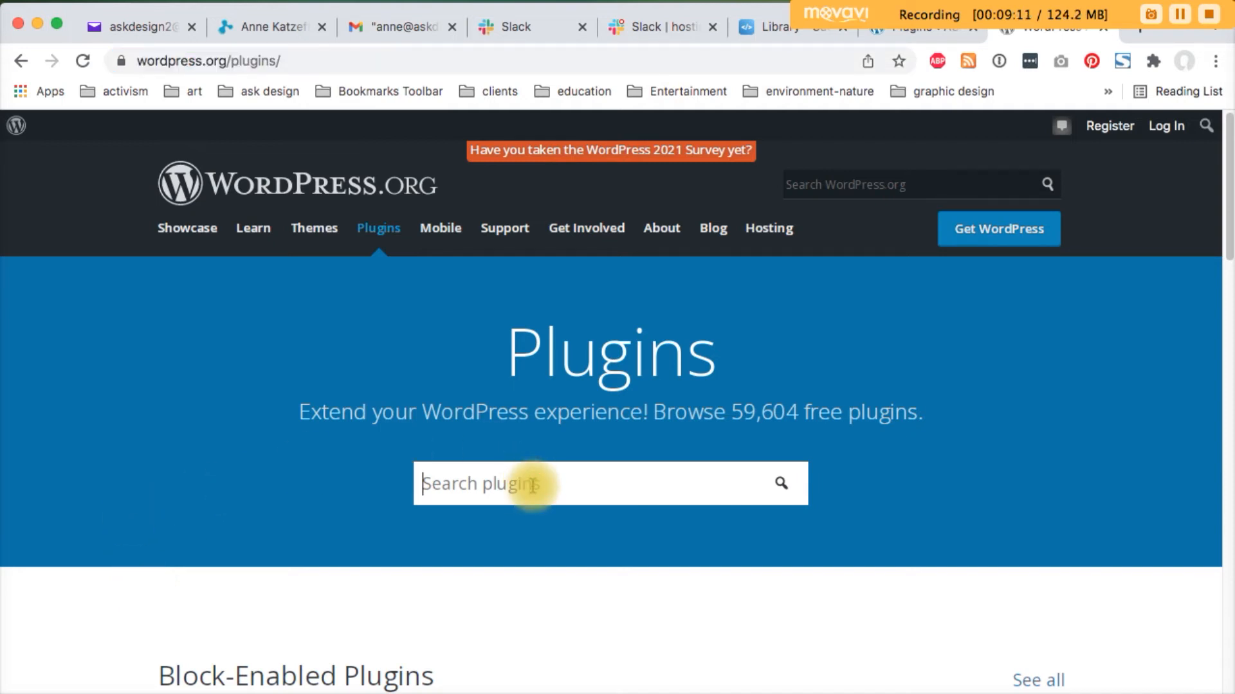
{"action": "type", "text": "antispam"}
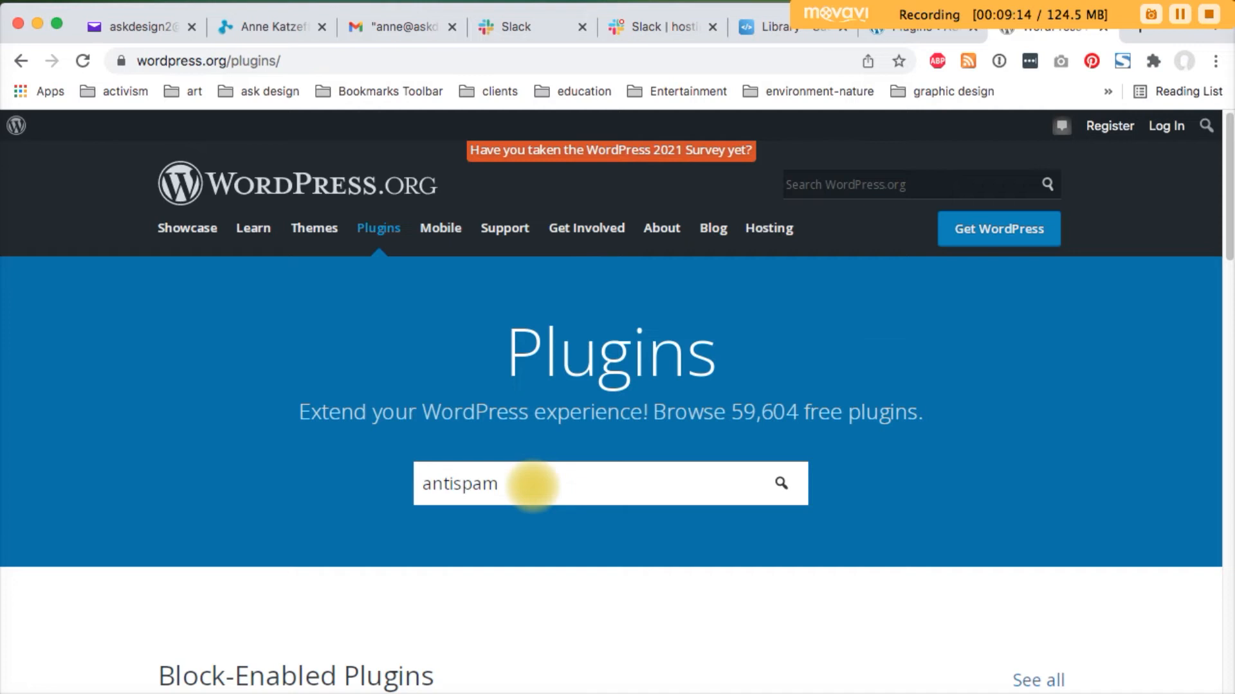
{"action": "key", "text": "Return"}
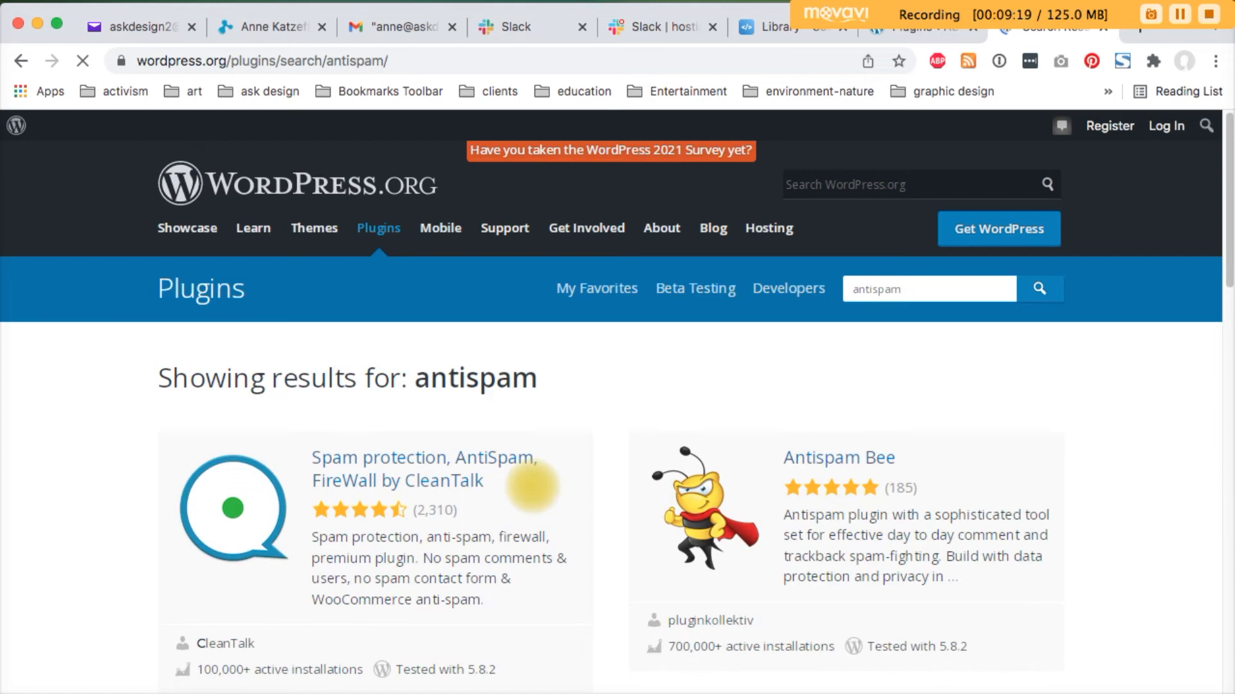
Open the Antispam Bee result and look through its plugin page details
{"action": "left_click", "coordinate": [817, 462]}
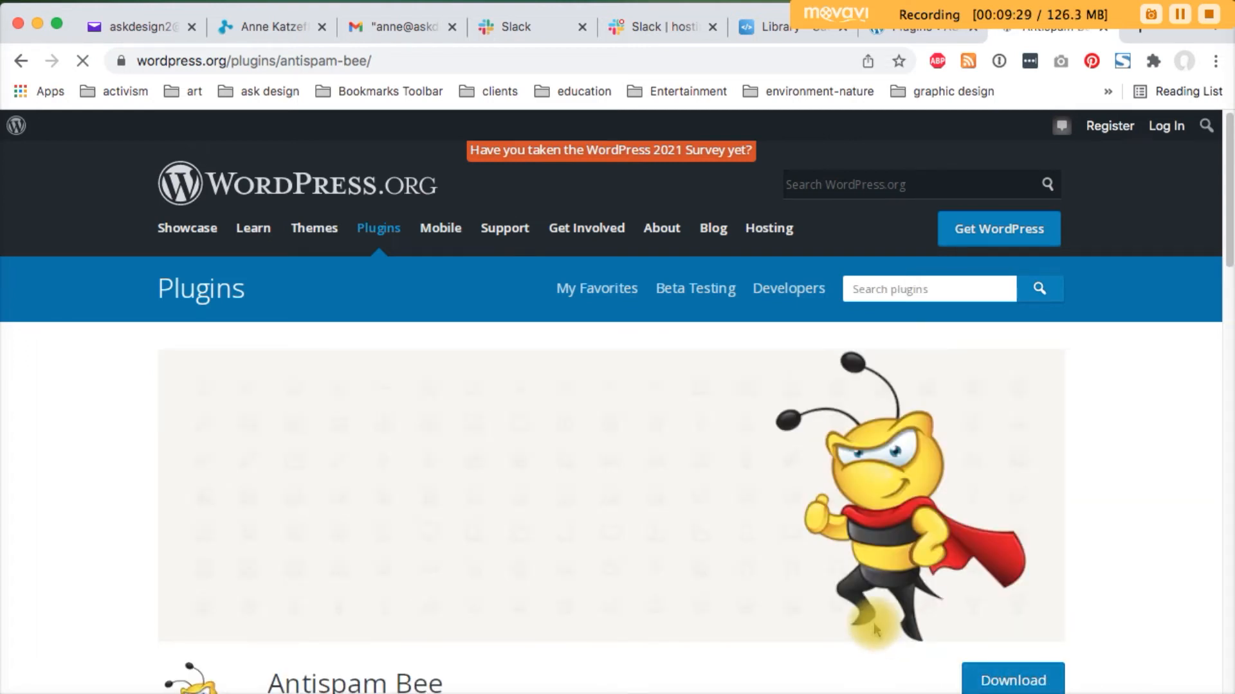
{"action": "scroll", "coordinate": [881, 623], "scroll_direction": "down", "scroll_amount": 1}
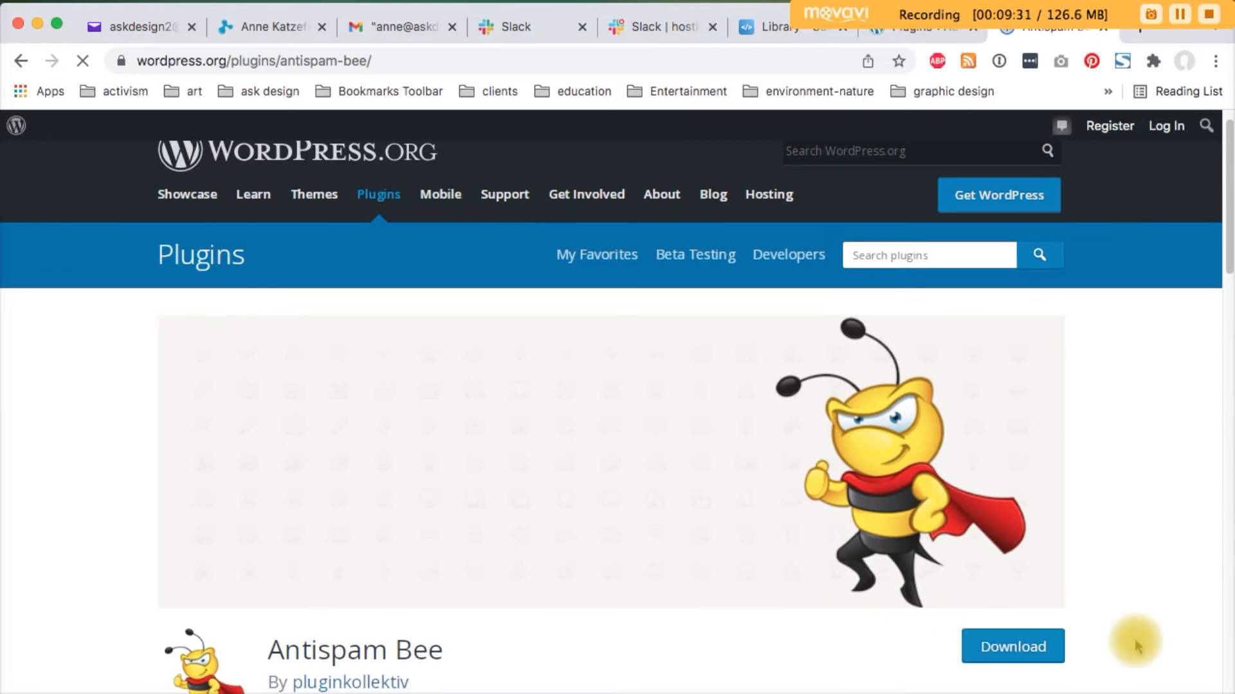
{"action": "scroll", "coordinate": [1130, 630], "scroll_direction": "down", "scroll_amount": 10}
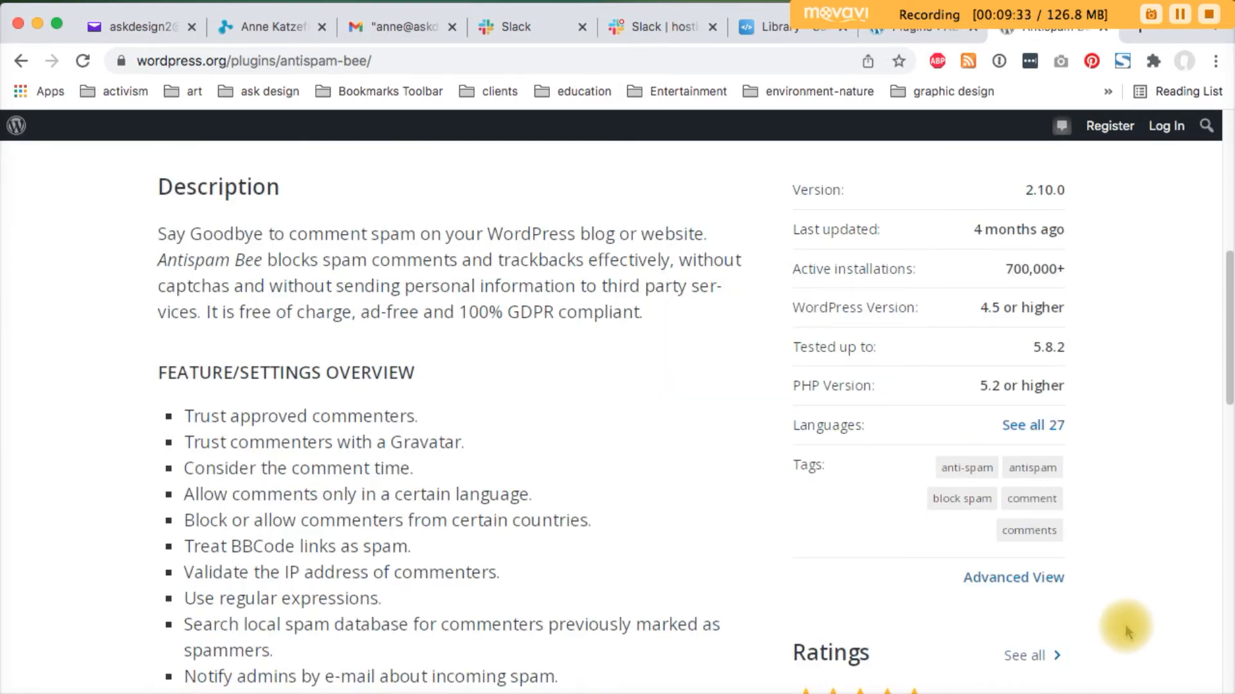
{"action": "scroll", "coordinate": [1128, 630], "scroll_direction": "down", "scroll_amount": 3}
{"action": "scroll", "coordinate": [1125, 629], "scroll_direction": "down", "scroll_amount": 6}
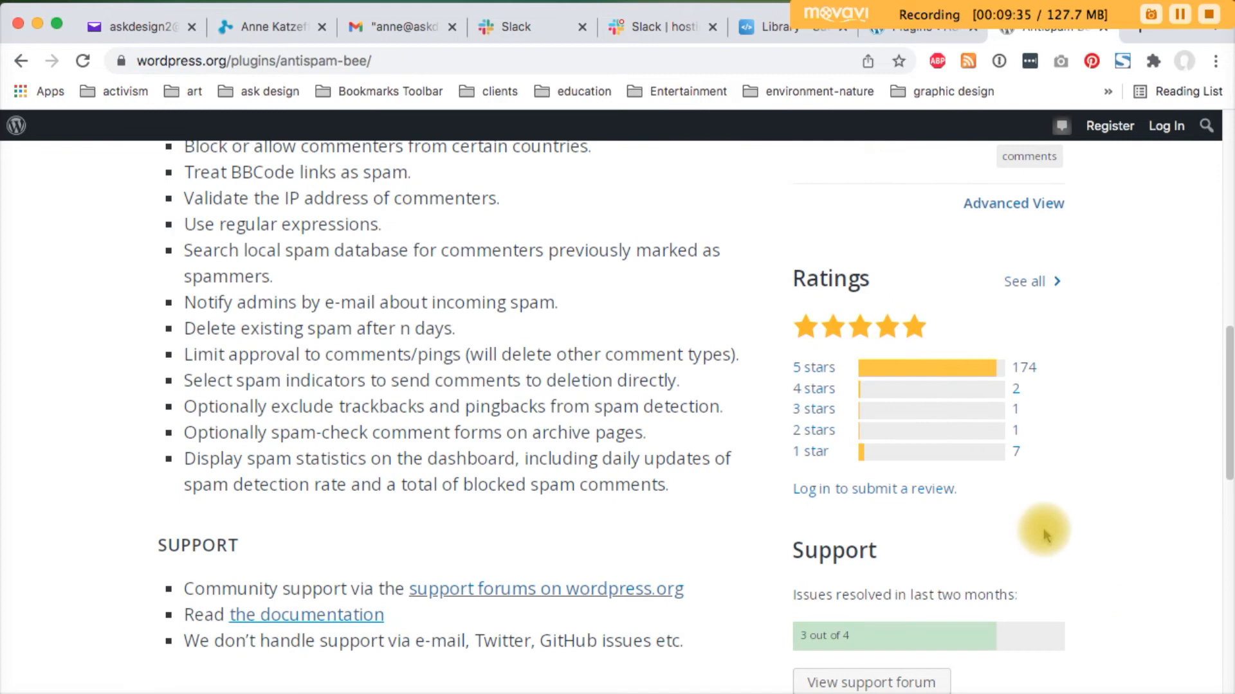
{"action": "scroll", "coordinate": [1115, 519], "scroll_direction": "up", "scroll_amount": 20}
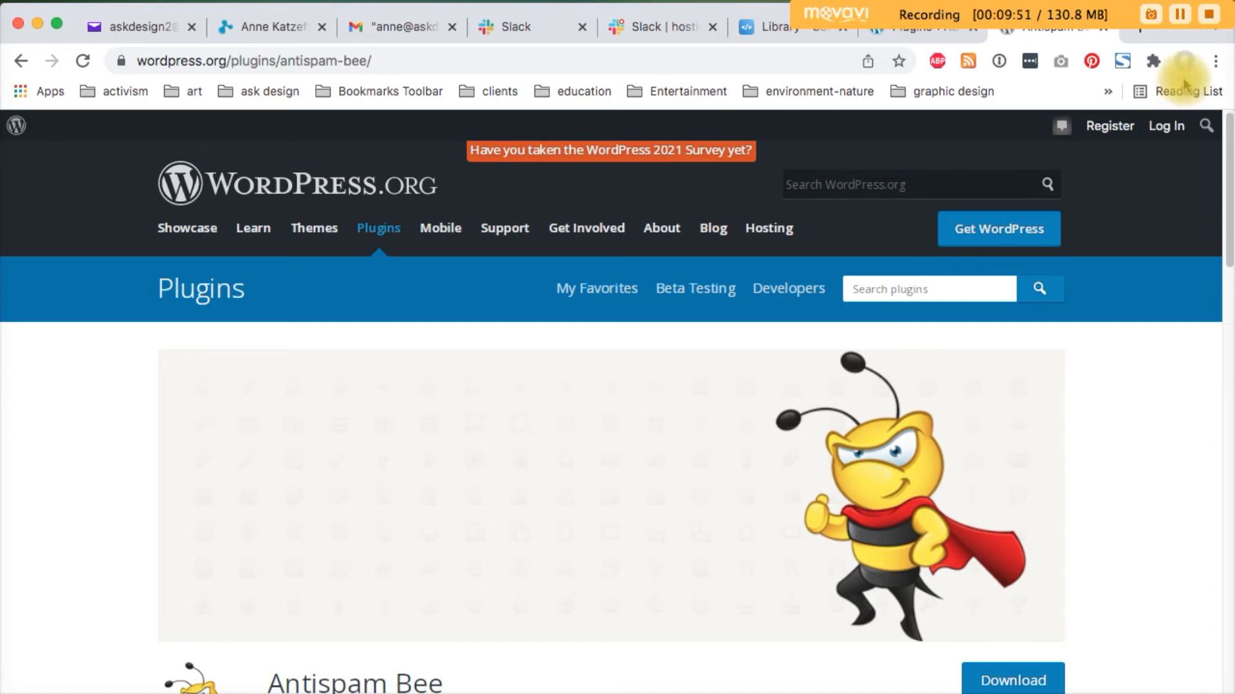
In Finder's WP-plugins folder, compare antispam-bee.2.10.0.zip with the unzipped antispam-bee folder
{"action": "left_click", "coordinate": [1179, 14]}
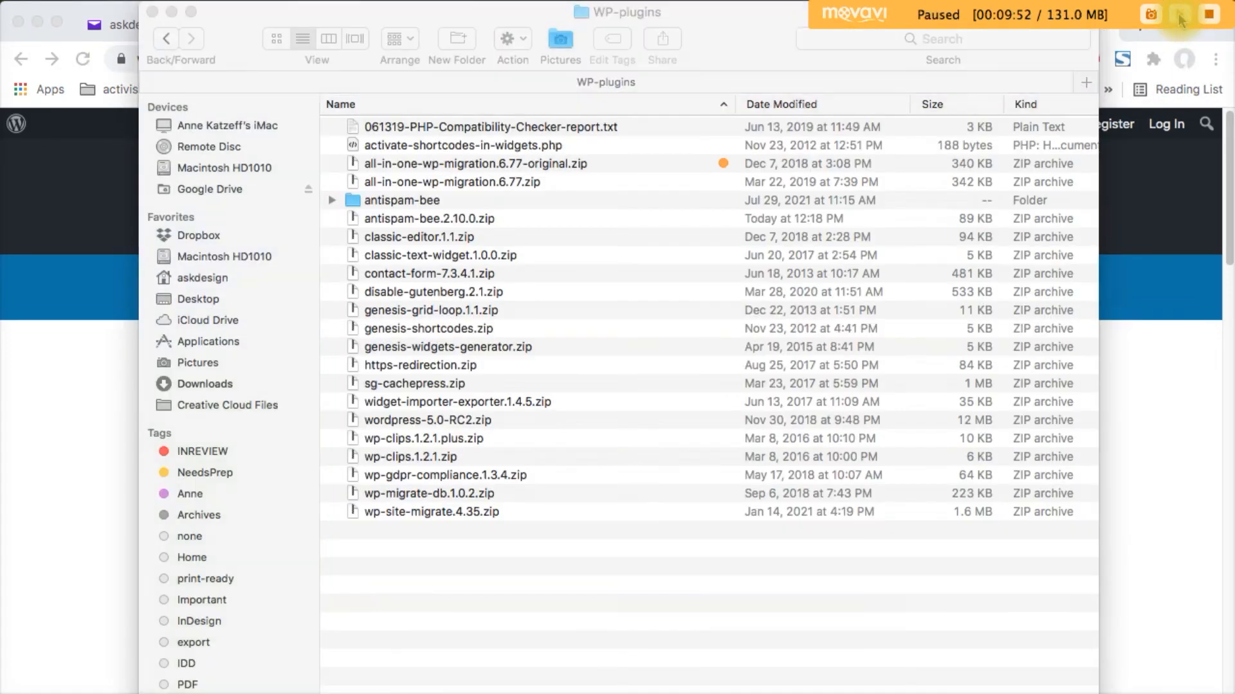
{"action": "left_click", "coordinate": [1180, 14]}
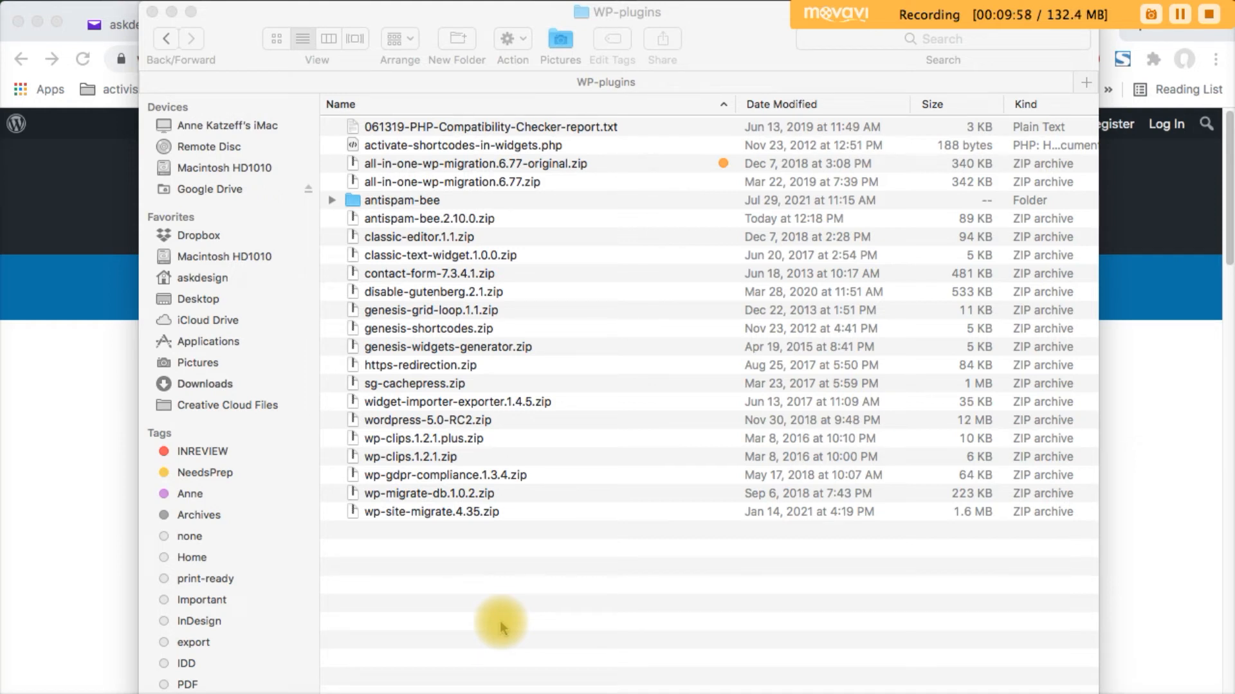
{"action": "left_click", "coordinate": [427, 221]}
{"action": "left_click", "coordinate": [468, 222]}
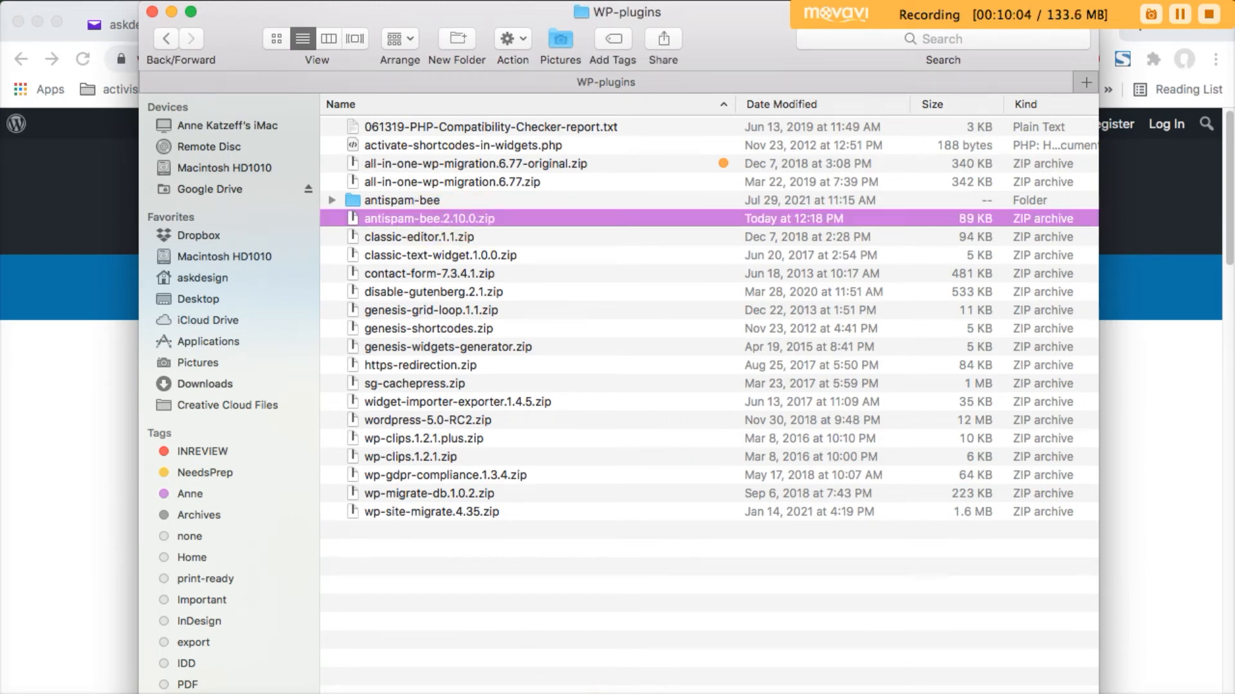
{"action": "left_click", "coordinate": [390, 201]}
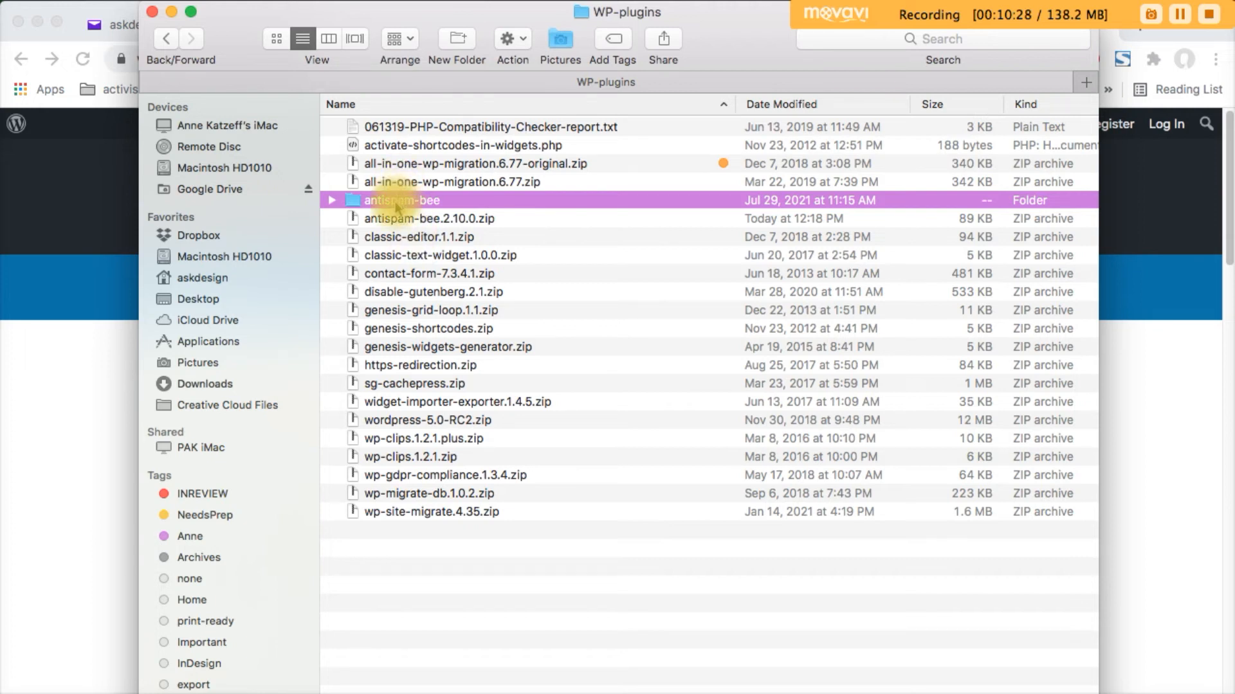
{"action": "left_click", "coordinate": [396, 222]}
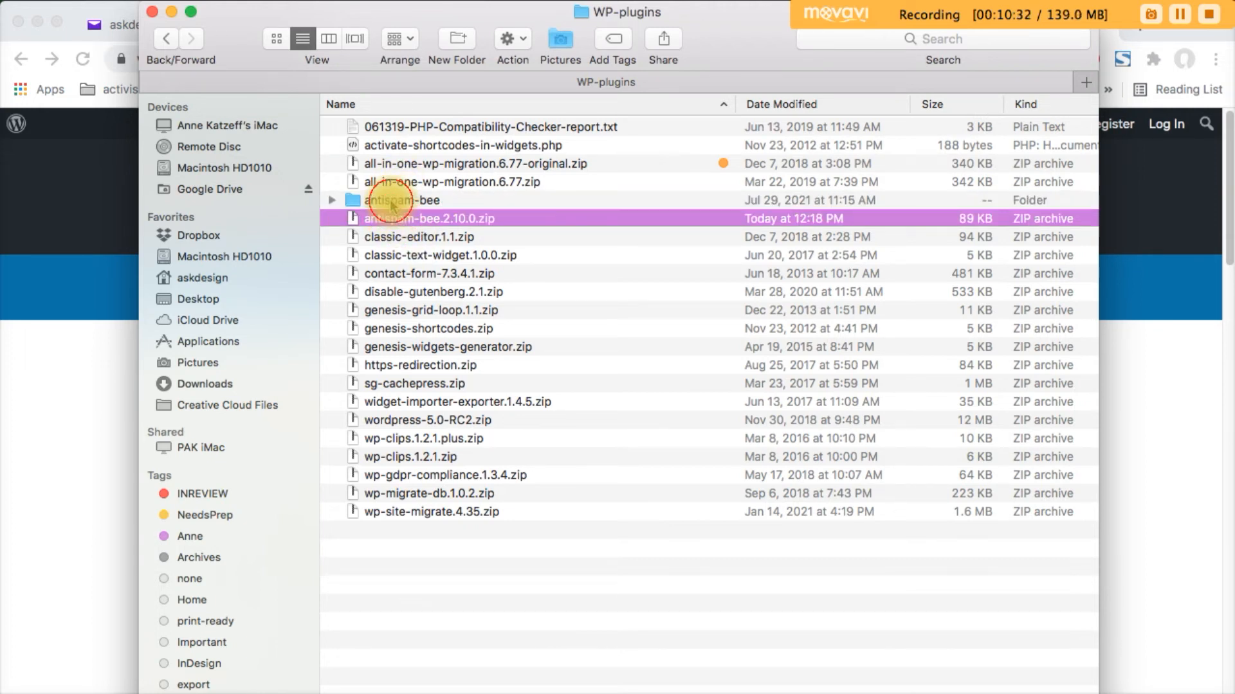
{"action": "left_click", "coordinate": [399, 200]}
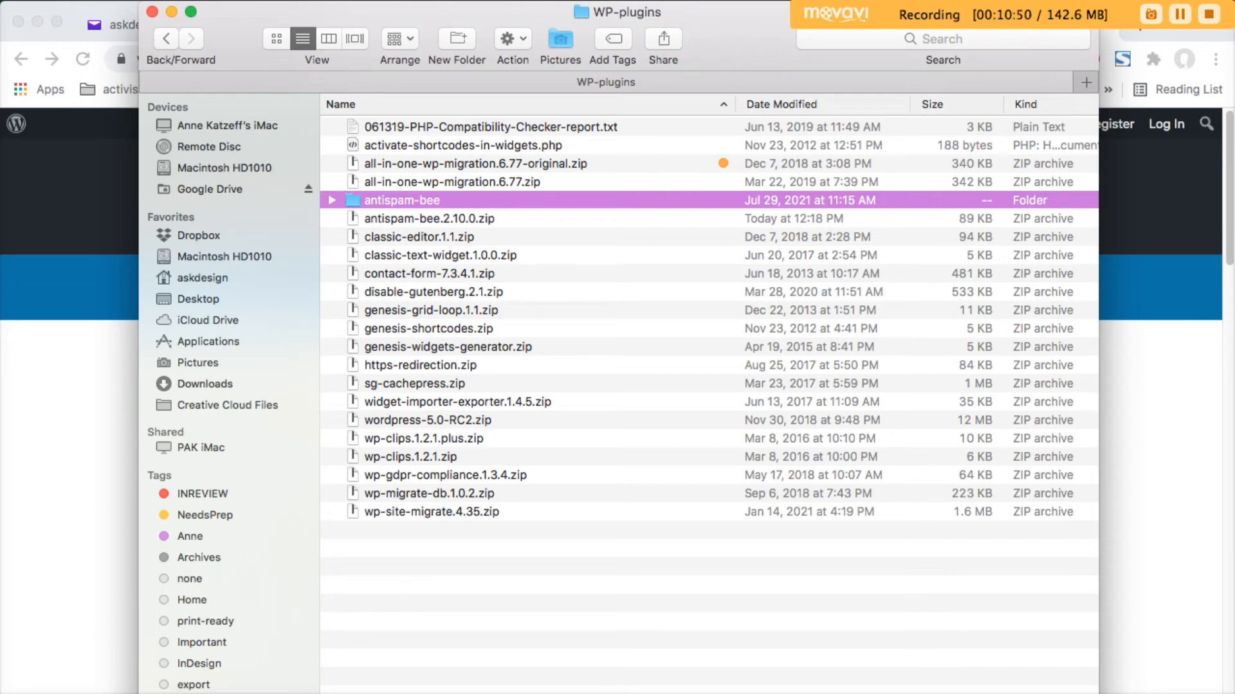
{"action": "left_click", "coordinate": [1180, 16]}
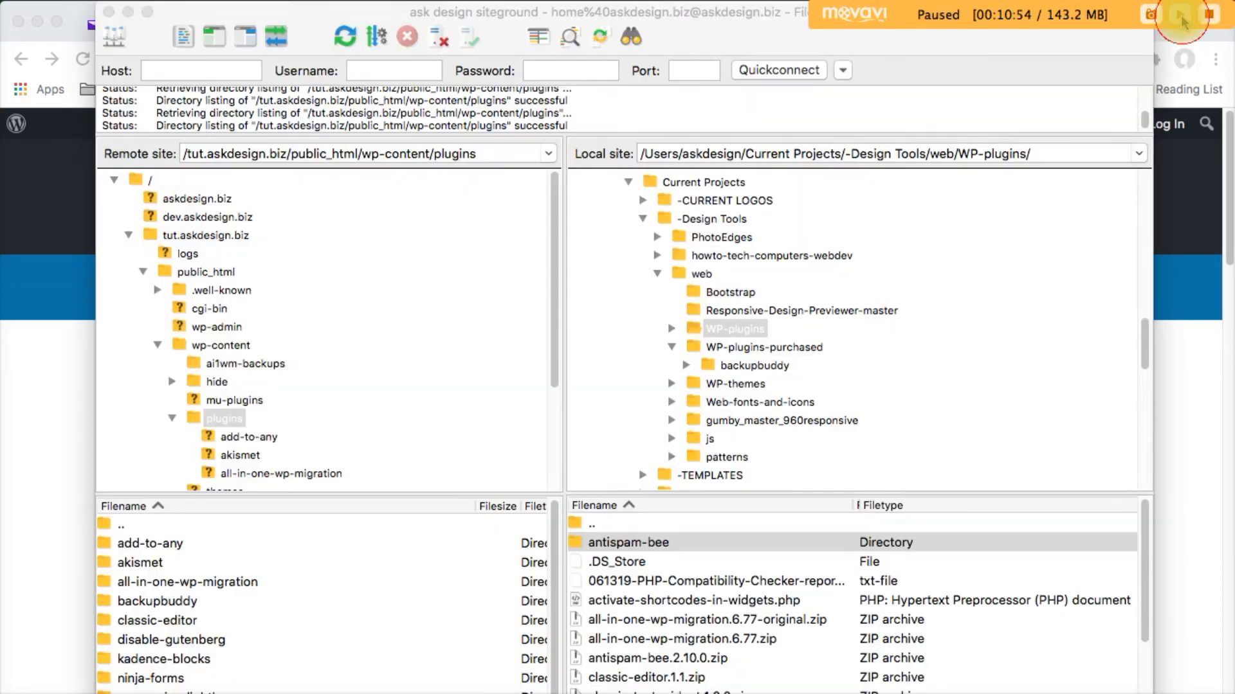
{"action": "left_click", "coordinate": [1181, 16]}
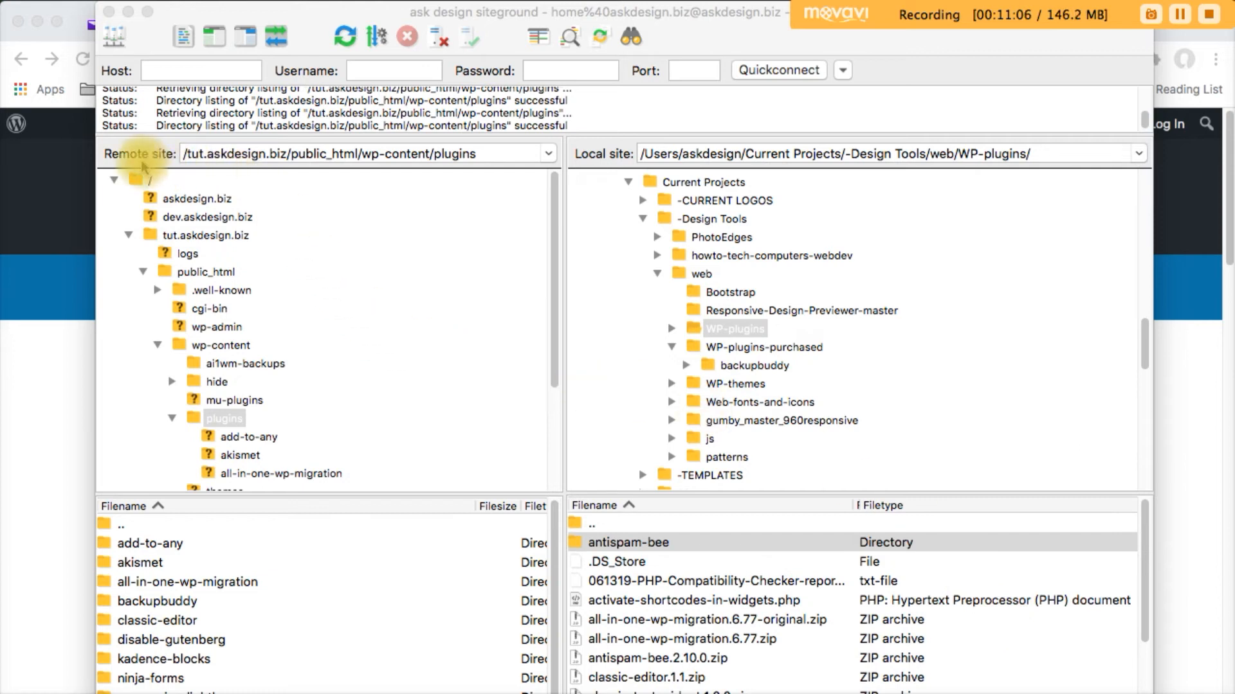
{"action": "left_click", "coordinate": [108, 159]}
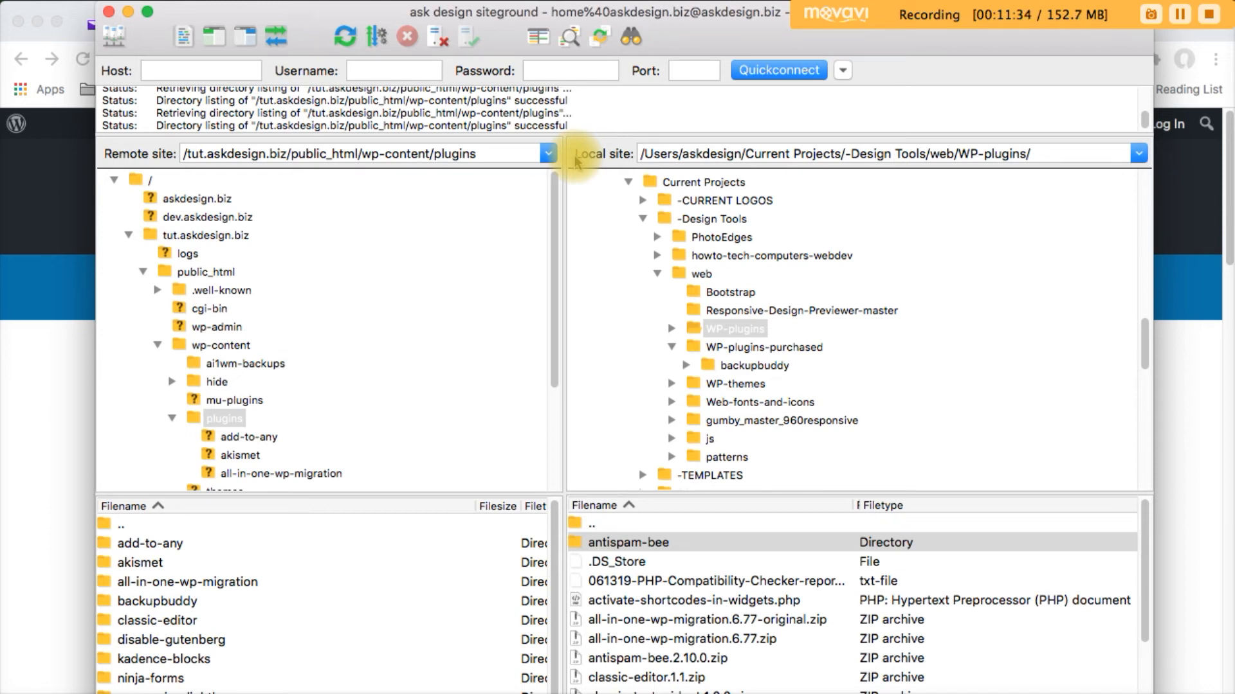
{"action": "left_click", "coordinate": [651, 547]}
{"action": "left_click", "coordinate": [651, 544]}
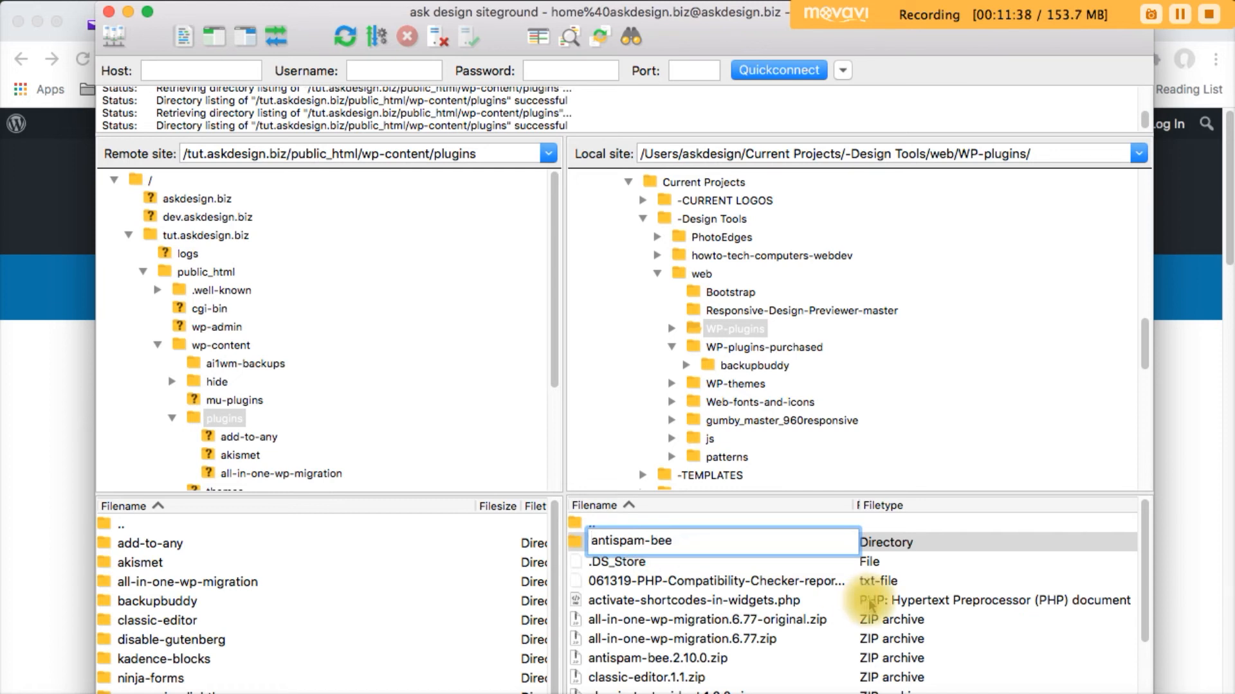
{"action": "left_click", "coordinate": [726, 618]}
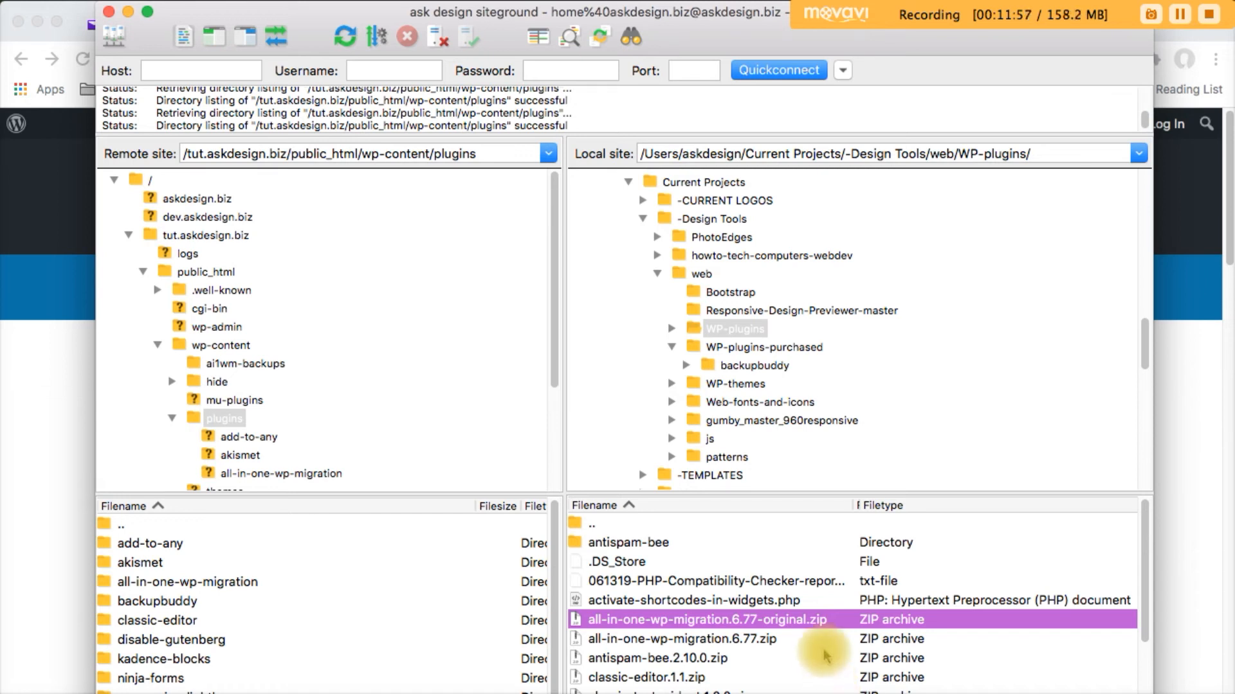
{"action": "left_click", "coordinate": [629, 544]}
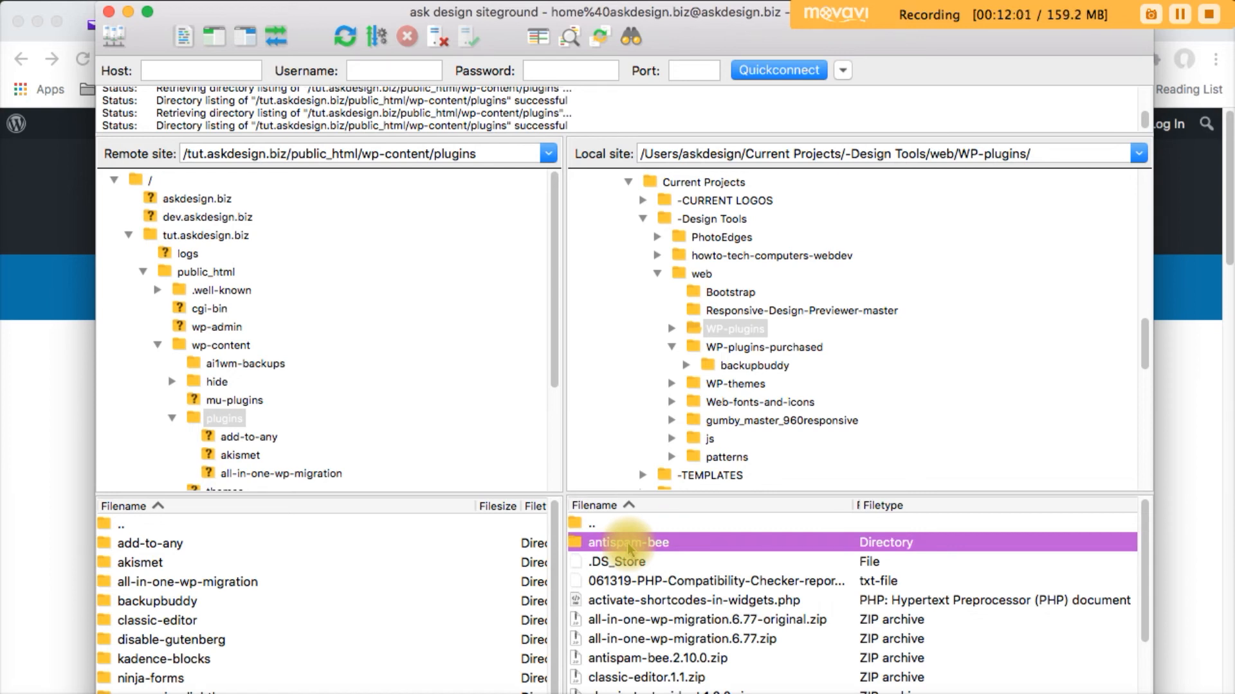
Upload the local antispam-bee folder into the server's wp-content/plugins folder and check it arrived
{"action": "right_click", "coordinate": [622, 541]}
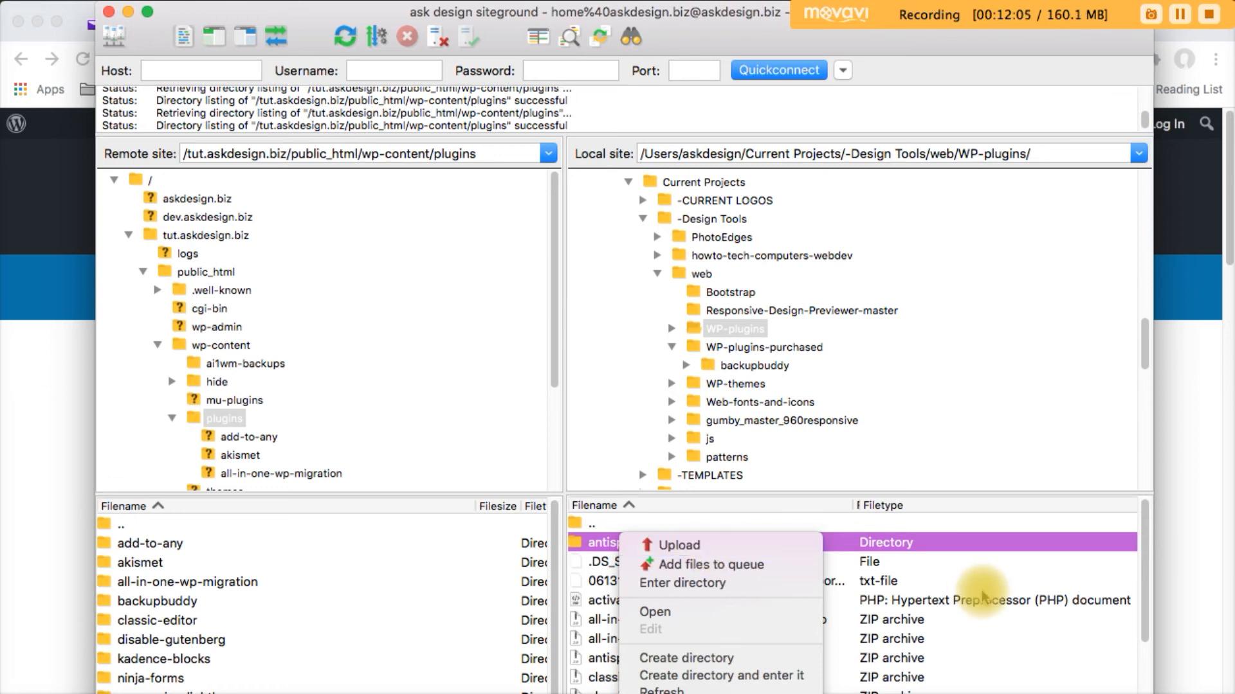
{"action": "left_click", "coordinate": [1027, 676]}
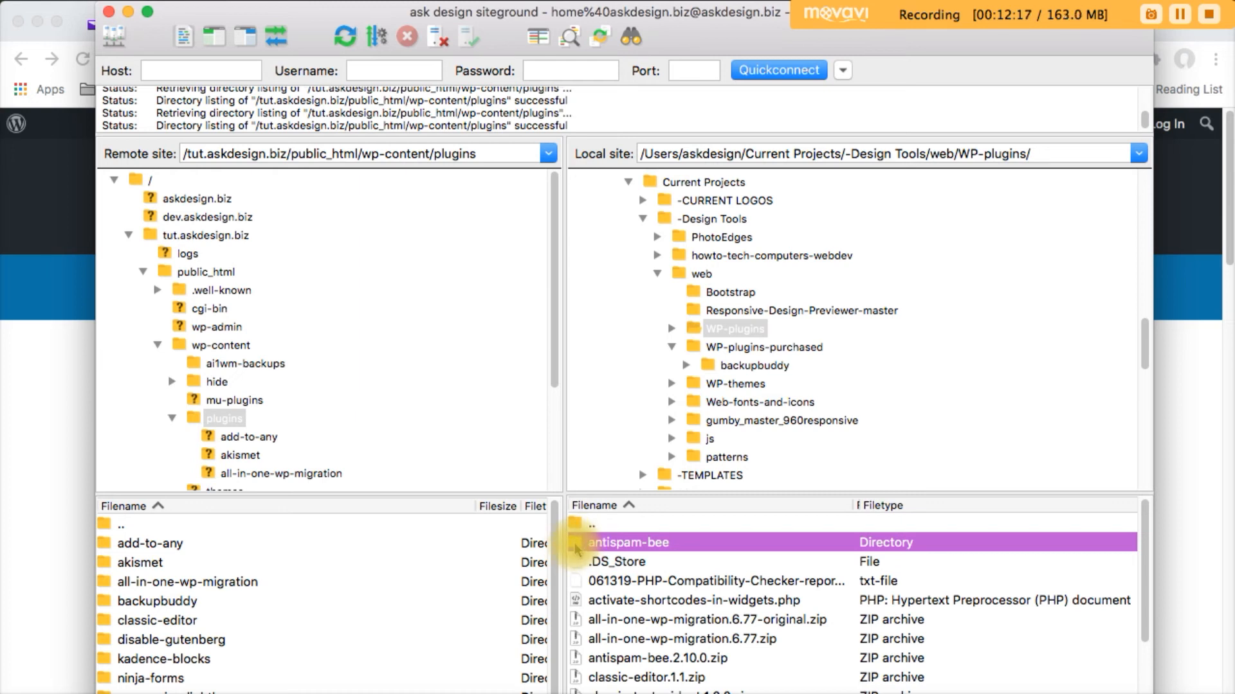
{"action": "scroll", "coordinate": [341, 637], "scroll_direction": "down", "scroll_amount": 3}
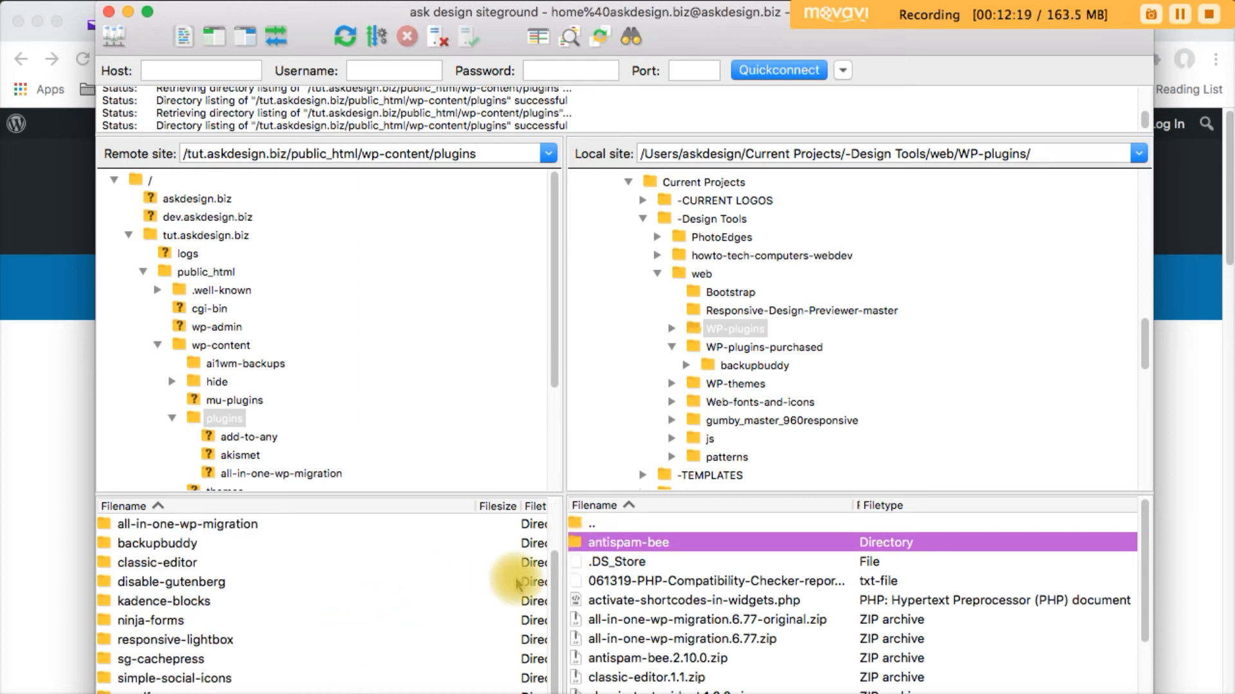
{"action": "left_click_drag", "start_coordinate": [574, 542], "coordinate": [366, 693]}
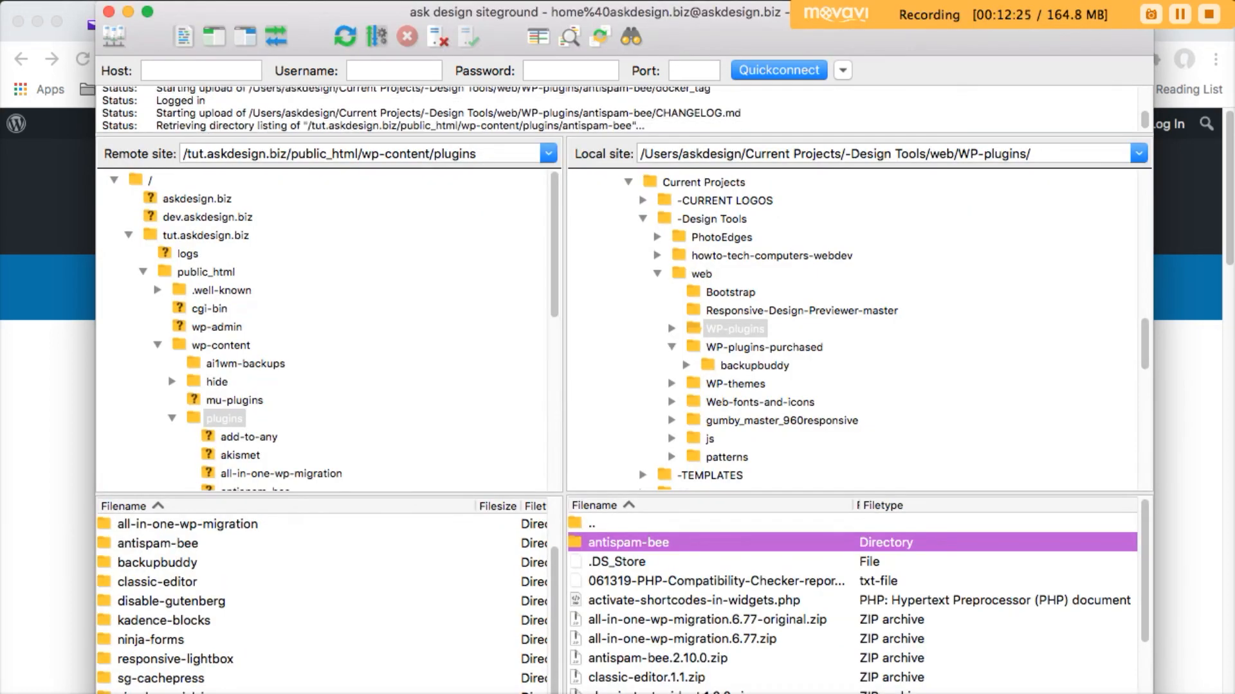
{"action": "scroll", "coordinate": [437, 611], "scroll_direction": "up", "scroll_amount": 3}
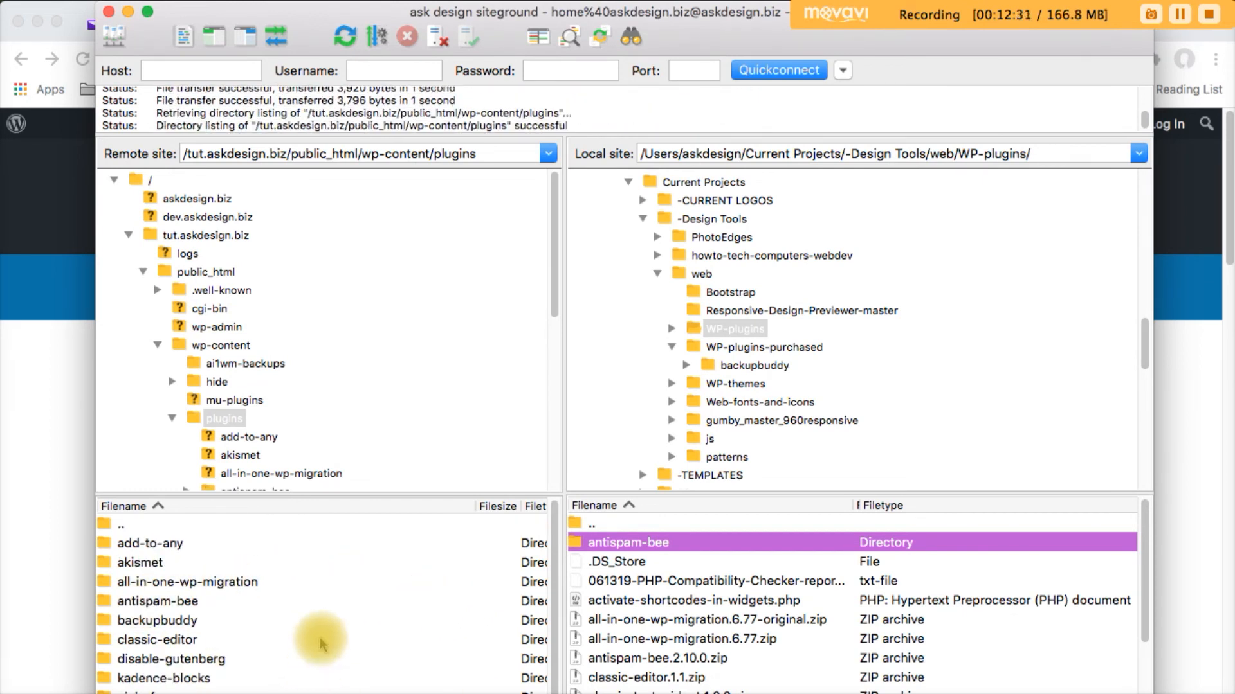
{"action": "left_click", "coordinate": [155, 601]}
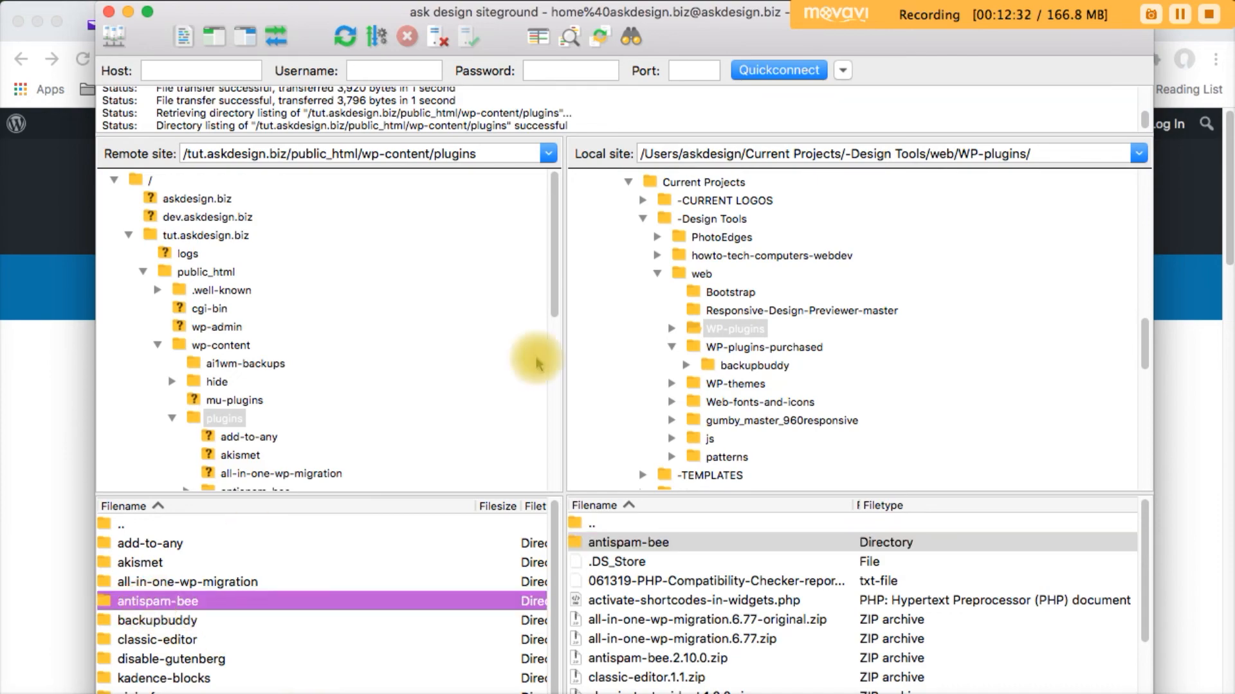
{"action": "left_click", "coordinate": [1180, 14]}
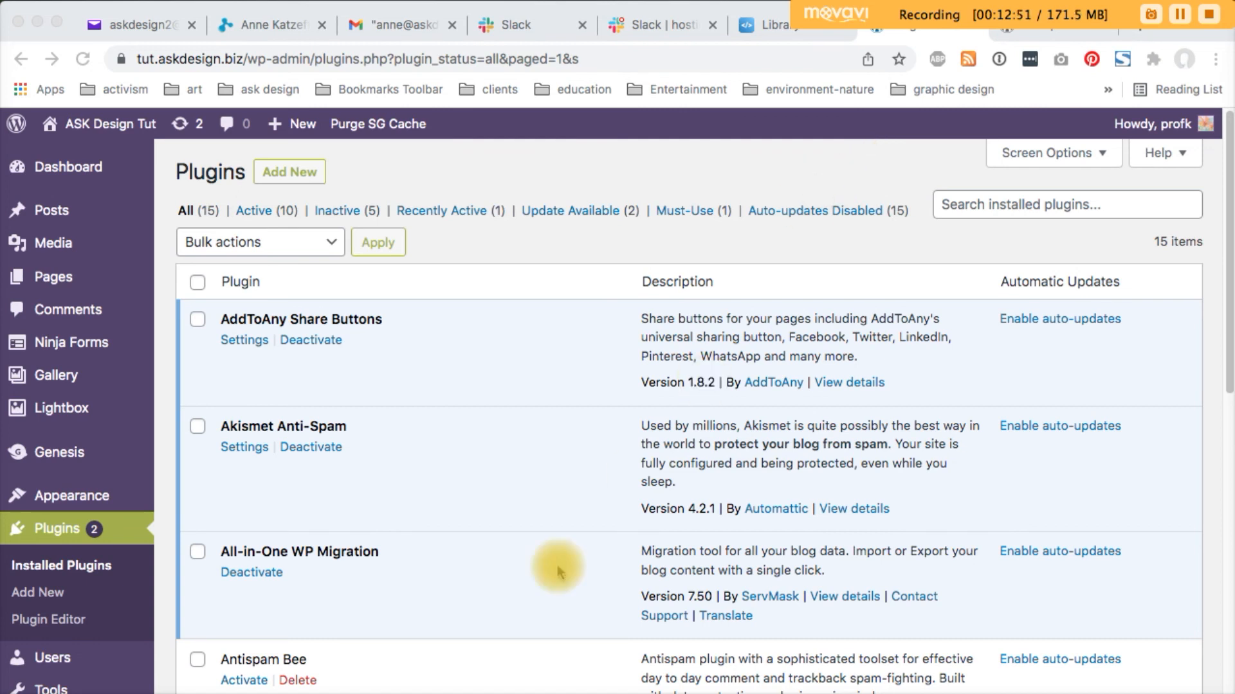
Activate the FTP-uploaded Antispam Bee from the Installed Plugins list
{"action": "left_click", "coordinate": [413, 662]}
{"action": "left_click", "coordinate": [244, 680]}
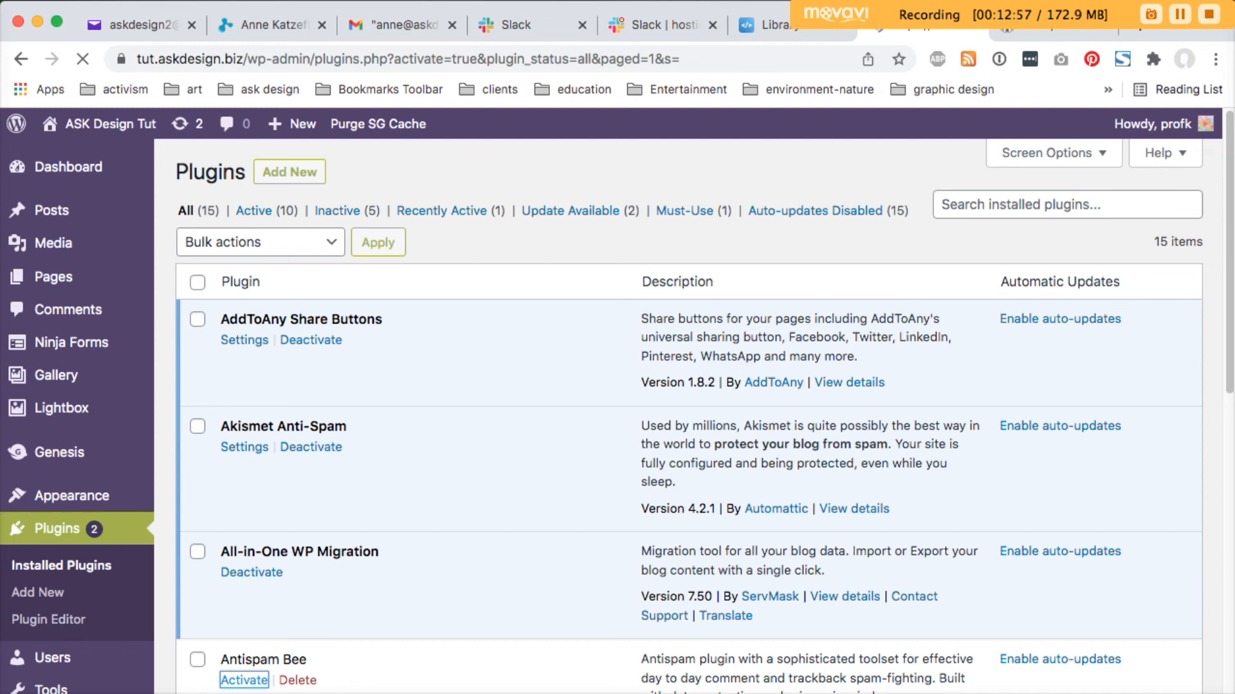